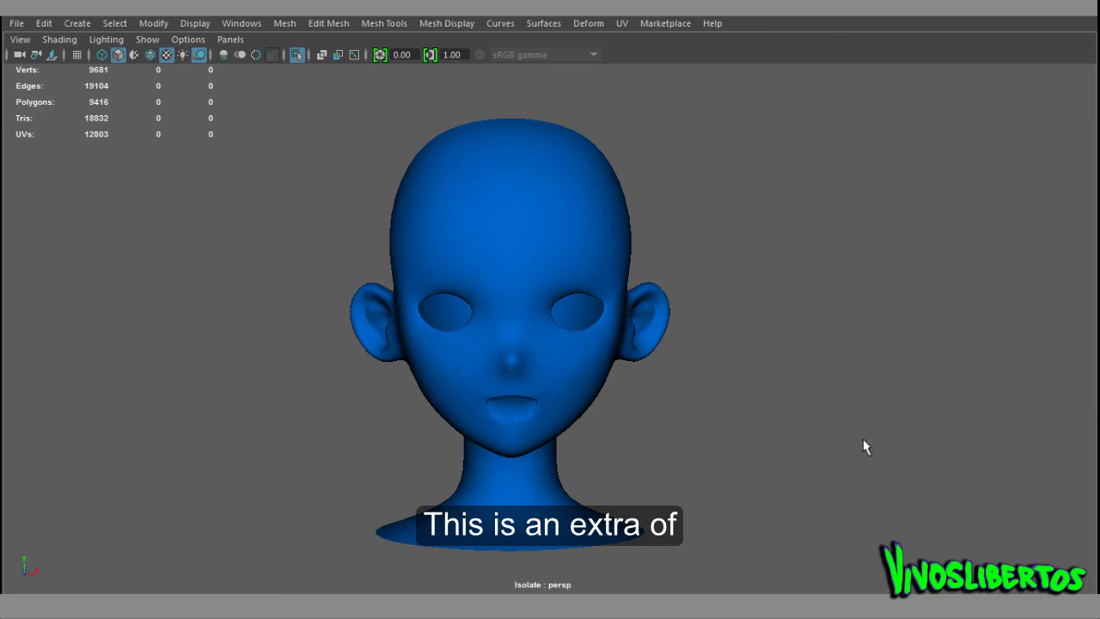
# Isolate and frame the head mesh in Maya, then view it from the side camera.
pyautogui.click(633, 329)
pyautogui.scroll(-5, 525, 319)
pyautogui.keyDown('alt'); pyautogui.moveTo(525, 319); pyautogui.dragTo(698, 371, button='middle'); pyautogui.keyUp('alt')
pyautogui.hotkey('ctrl', '1')
pyautogui.click(773, 388)
pyautogui.hotkey('ctrl', '1')
pyautogui.press('f')
pyautogui.click(851, 304)
pyautogui.moveTo(852, 304)
pyautogui.keyDown('alt'); pyautogui.mouseDown()
pyautogui.moveTo(762, 267)
pyautogui.moveTo(870, 238)
pyautogui.moveTo(830, 226)
pyautogui.moveTo(822, 258)
pyautogui.moveTo(940, 258)
pyautogui.moveTo(625, 276)
pyautogui.moveTo(617, 265)
pyautogui.moveTo(628, 258)
pyautogui.mouseUp(); pyautogui.keyUp('alt')
pyautogui.click(628, 258)
pyautogui.press('space')
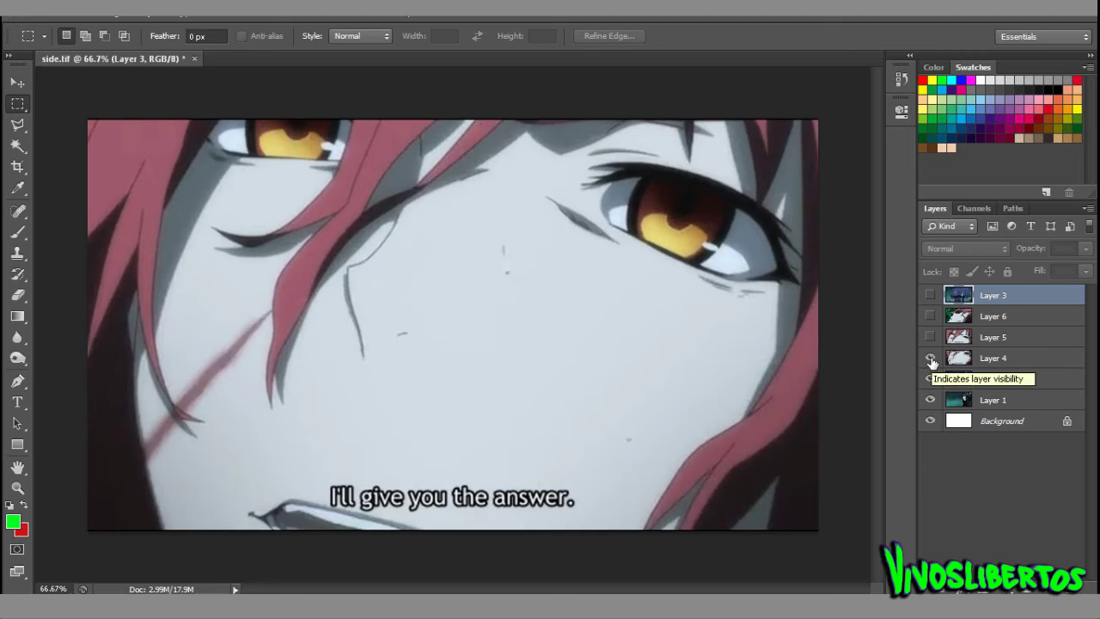
# Show the Layer 5, Layer 6 and Layer 3 reference images in turn.
pyautogui.click(932, 337)
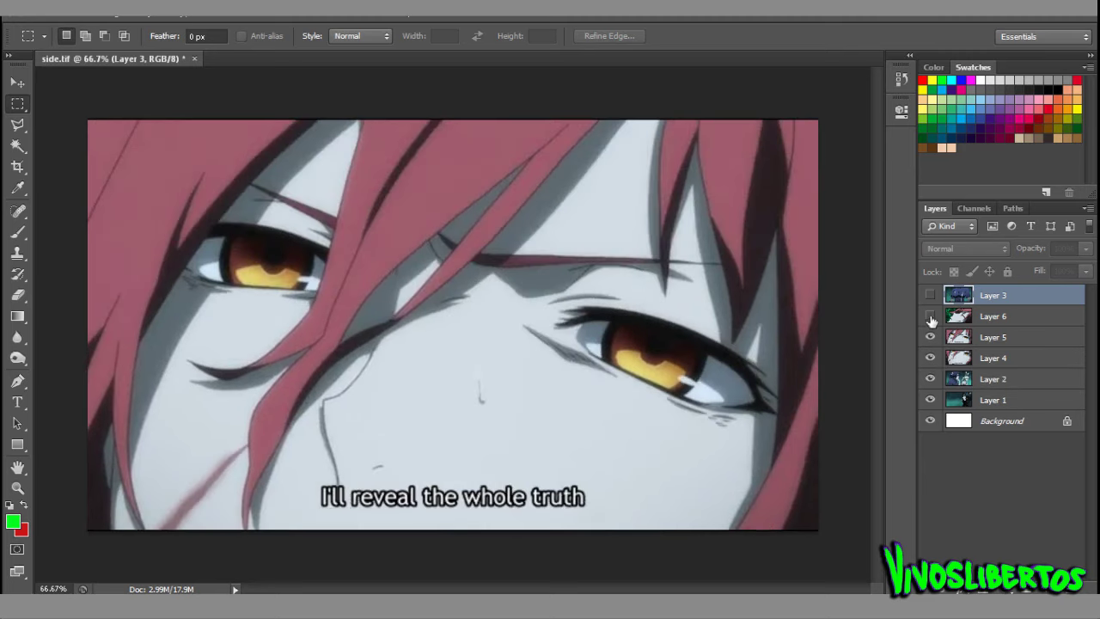
pyautogui.click(930, 317)
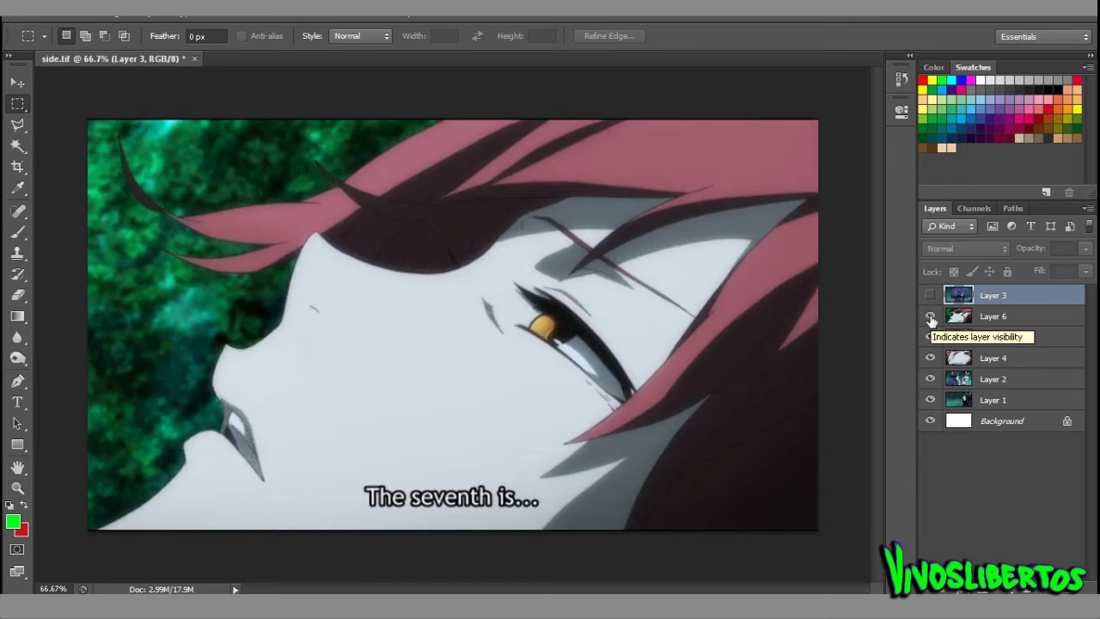
pyautogui.click(930, 296)
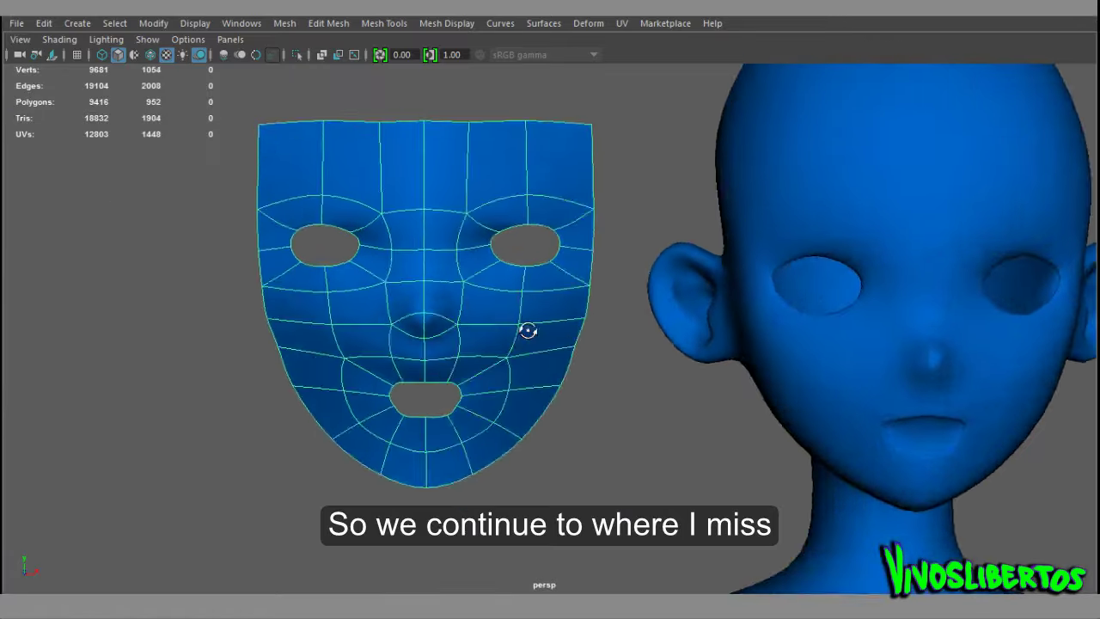
# Collapse the extra edge ring on the face mask.
pyautogui.moveTo(466, 189); pyautogui.dragTo(625, 298, button='right')
pyautogui.click(420, 344)
pyautogui.keyDown('ctrl'); pyautogui.moveTo(420, 344); pyautogui.dragTo(297, 347, button='right'); pyautogui.keyUp('ctrl')
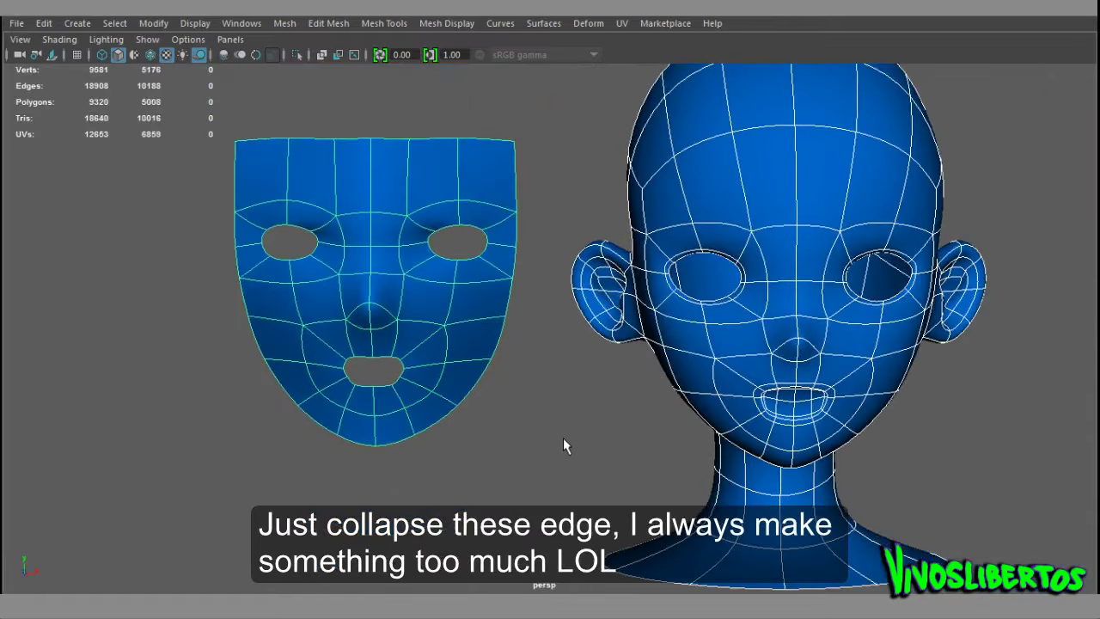
# Show both heads and the mask, and give the head a new Translate X to sit beside the mask.
pyautogui.click(563, 440)
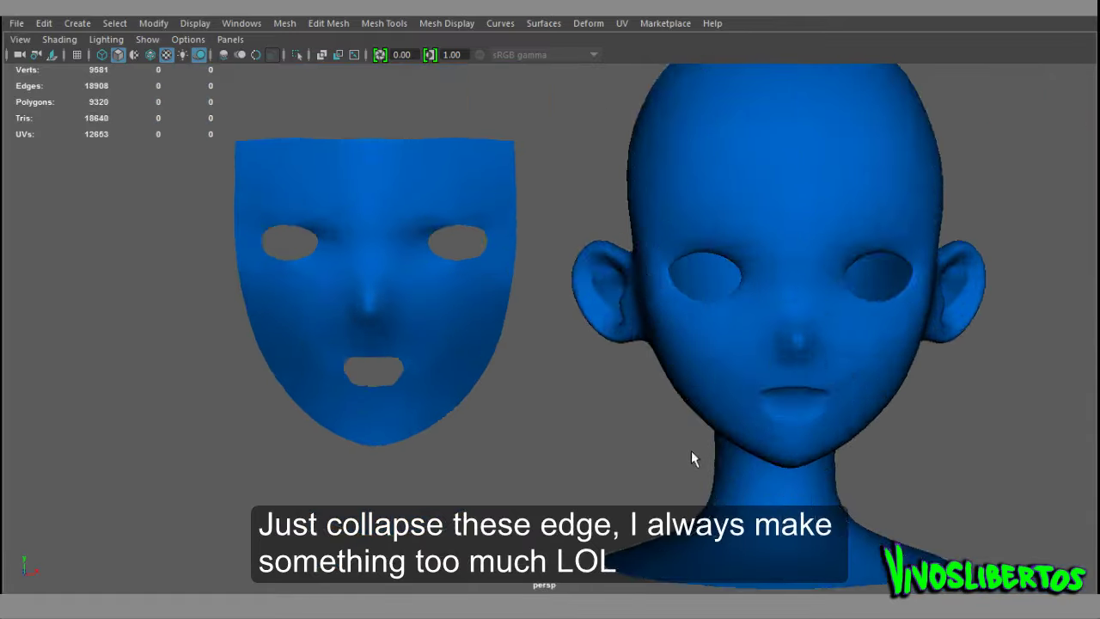
pyautogui.press('a')
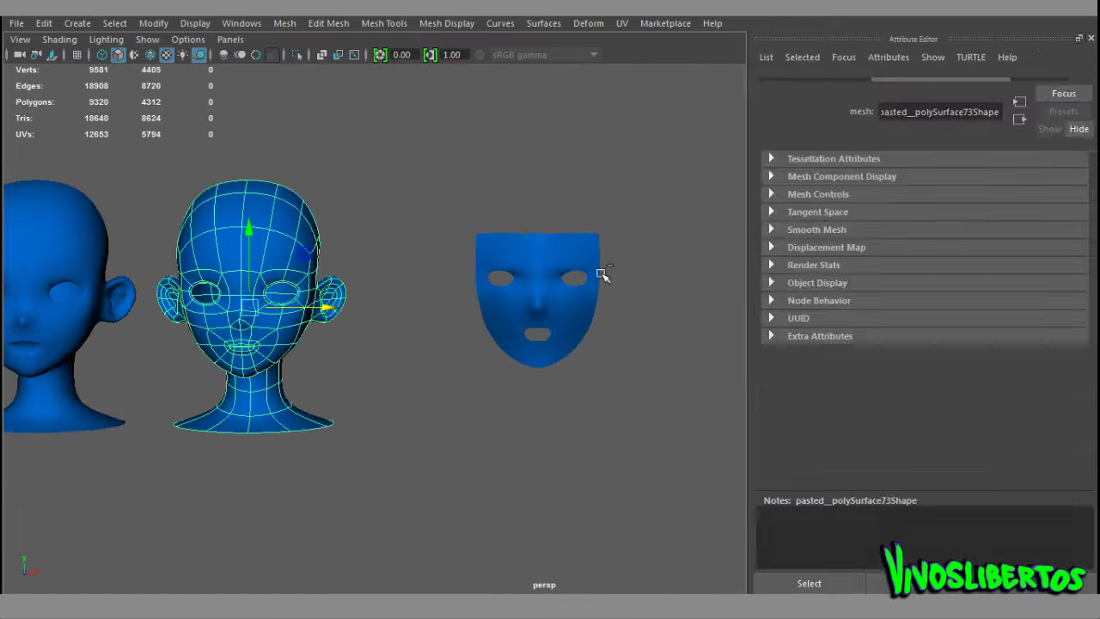
pyautogui.click(1050, 100)
pyautogui.press('Return')
pyautogui.click(471, 290)
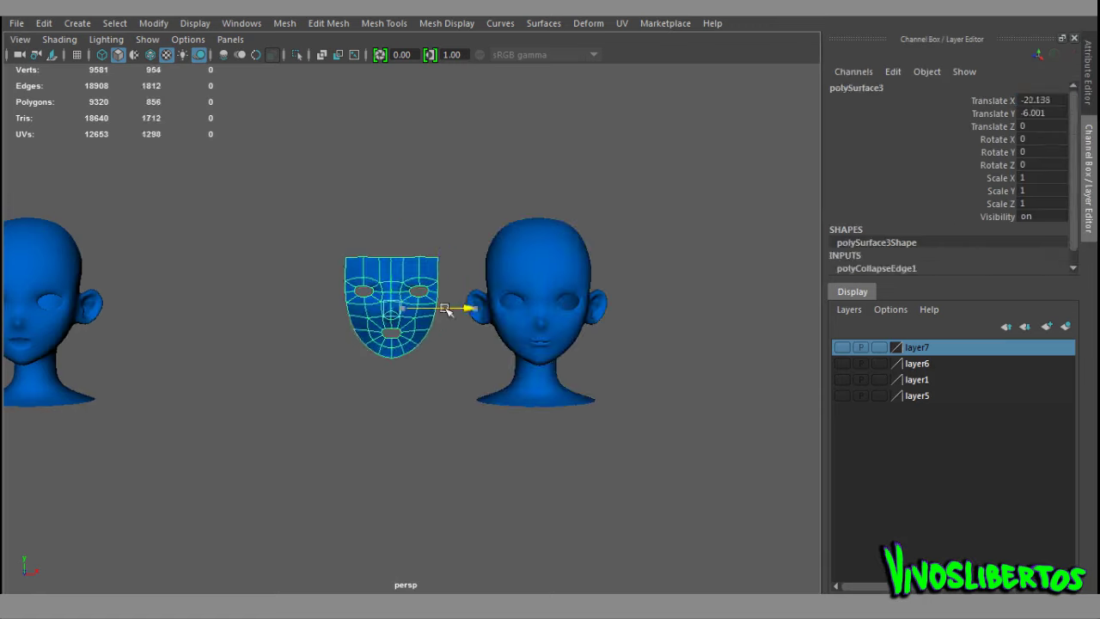
# Raise the two upper inner-lip faces of the head.
pyautogui.scroll(5, 588, 360)
pyautogui.scroll(3, 535, 300)
pyautogui.click(739, 306)
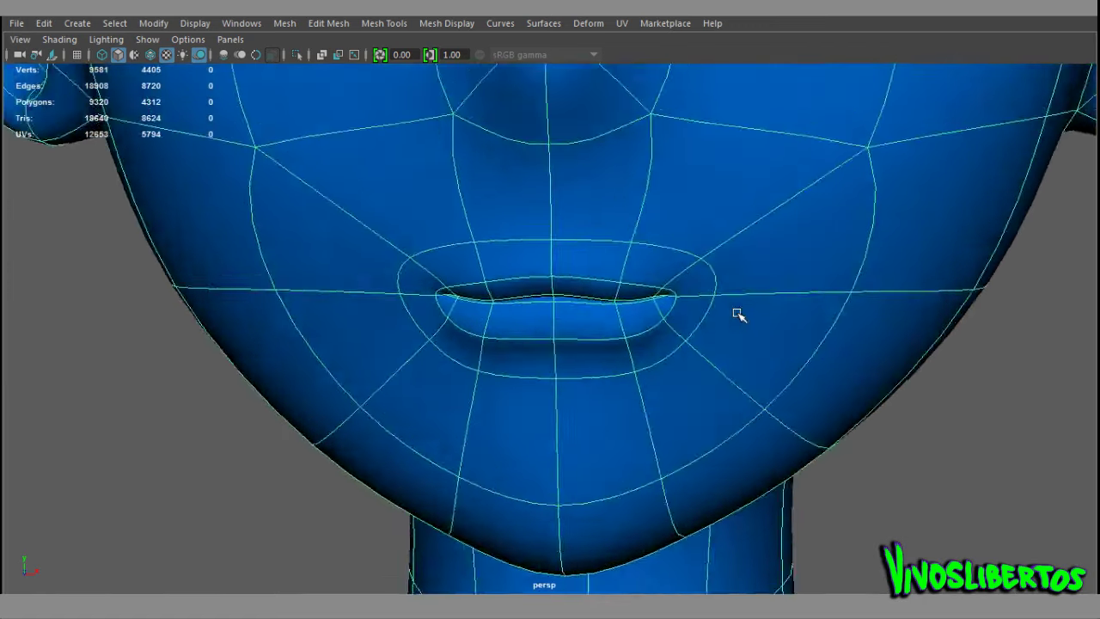
pyautogui.moveTo(643, 192); pyautogui.dragTo(639, 235, button='right')
pyautogui.scroll(2, 639, 235)
pyautogui.moveTo(503, 233); pyautogui.dragTo(650, 249)
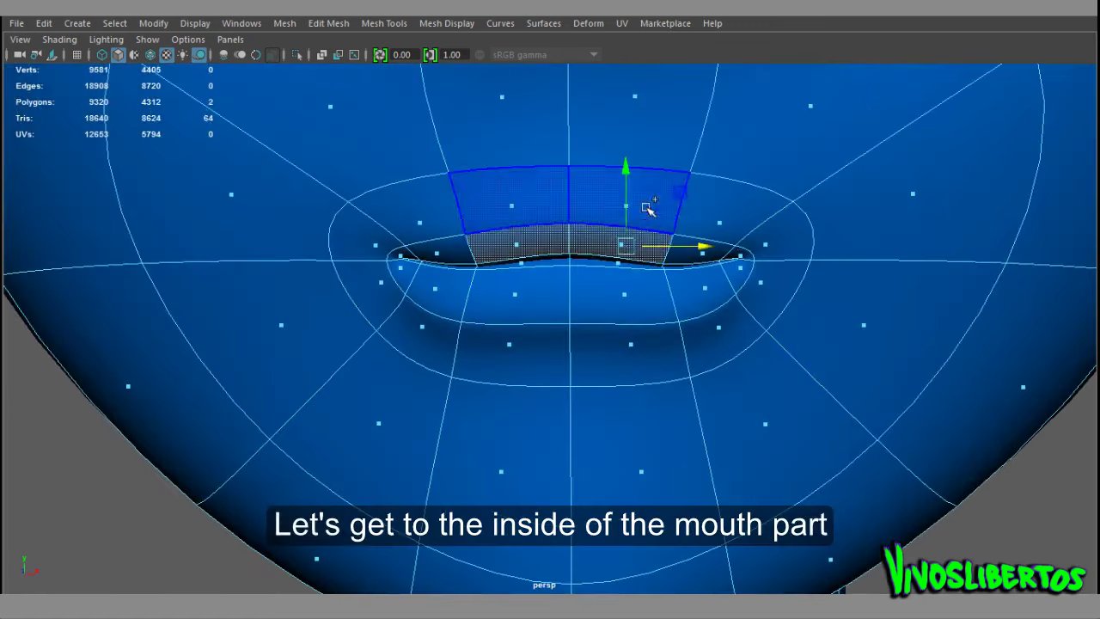
pyautogui.moveTo(627, 165); pyautogui.dragTo(631, 109)
# Select the inner-lip edge loop and move it down to close the mouth.
pyautogui.moveTo(630, 115); pyautogui.dragTo(658, 274, button='right')
pyautogui.press('4')
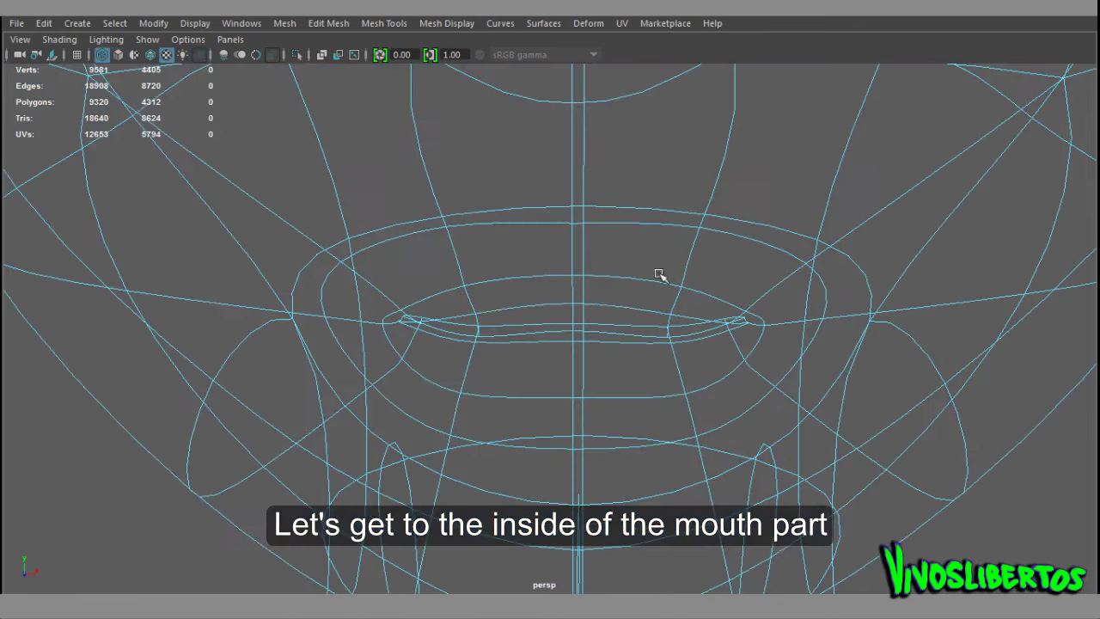
pyautogui.doubleClick(625, 325)
pyautogui.keyDown('alt'); pyautogui.moveTo(624, 325); pyautogui.dragTo(617, 271); pyautogui.keyUp('alt')
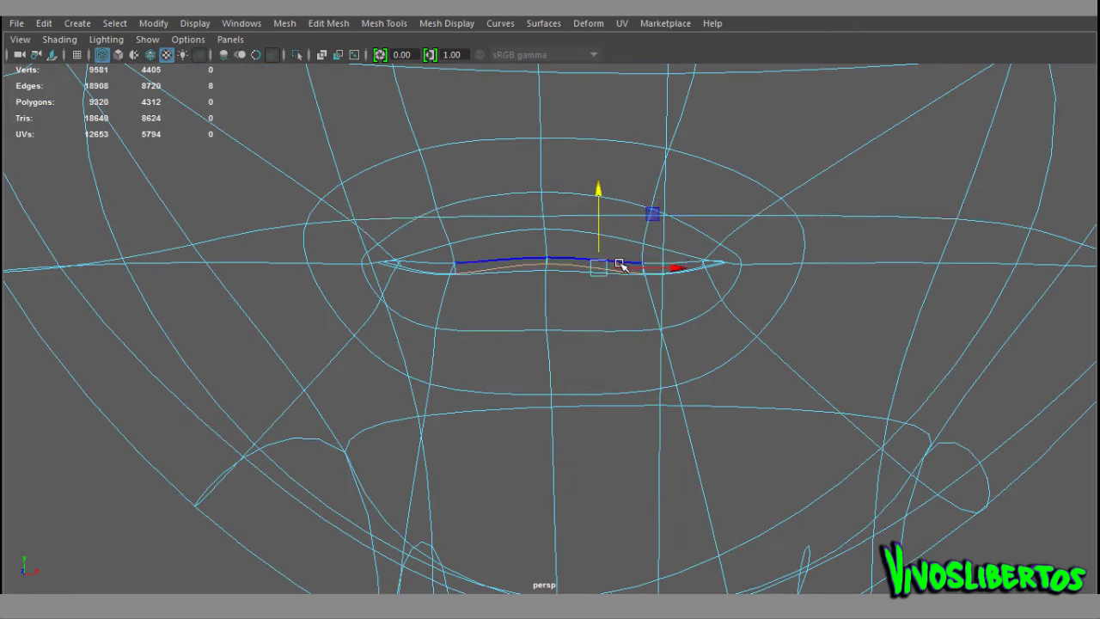
pyautogui.press('5')
pyautogui.moveTo(599, 156); pyautogui.dragTo(589, 174)
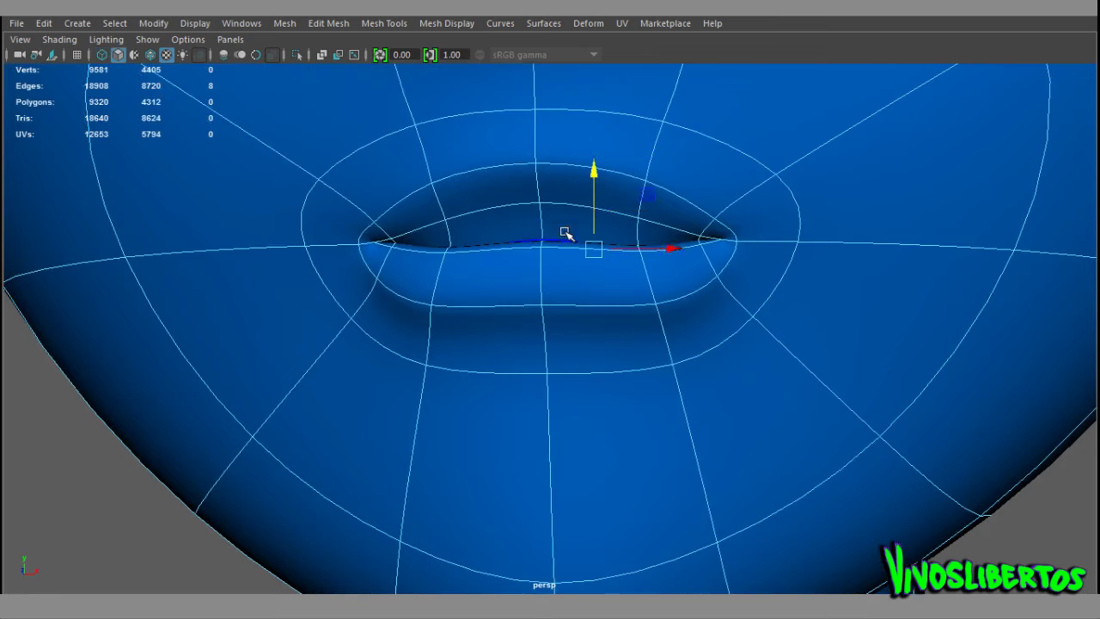
# Check the closed lips from several angles and delete the extra inner-lip loop.
pyautogui.scroll(-3, 920, 380)
pyautogui.press('F8')
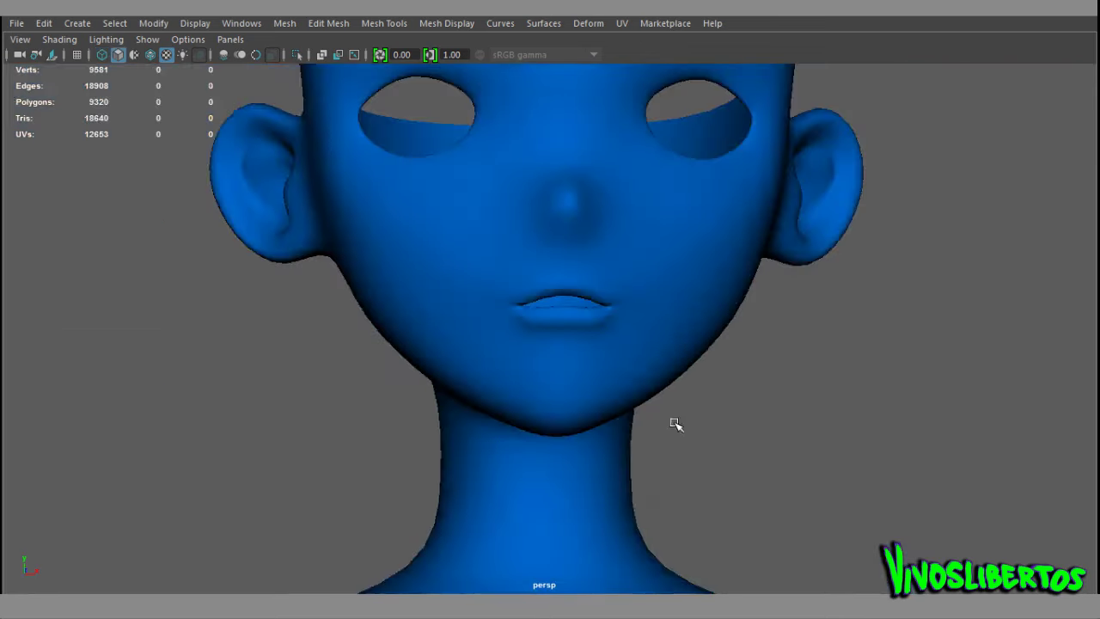
pyautogui.keyDown('alt'); pyautogui.moveTo(675, 424); pyautogui.dragTo(577, 388); pyautogui.keyUp('alt')
pyautogui.scroll(3, 693, 256)
pyautogui.press('F8')
pyautogui.moveTo(694, 256)
pyautogui.keyDown('alt'); pyautogui.mouseDown()
pyautogui.moveTo(727, 216)
pyautogui.moveTo(662, 128)
pyautogui.moveTo(692, 216)
pyautogui.moveTo(799, 197)
pyautogui.moveTo(776, 197)
pyautogui.moveTo(994, 442)
pyautogui.moveTo(688, 291)
pyautogui.mouseUp(); pyautogui.keyUp('alt')
pyautogui.press('F8')
pyautogui.scroll(3, 727, 172)
pyautogui.press('F8')
pyautogui.keyDown('alt'); pyautogui.moveTo(665, 211); pyautogui.dragTo(695, 117); pyautogui.keyUp('alt')
pyautogui.scroll(2, 693, 113)
pyautogui.press('F8')
pyautogui.keyDown('alt'); pyautogui.moveTo(1024, 496); pyautogui.dragTo(833, 464, button='right'); pyautogui.keyUp('alt')
pyautogui.scroll(1, 833, 453)
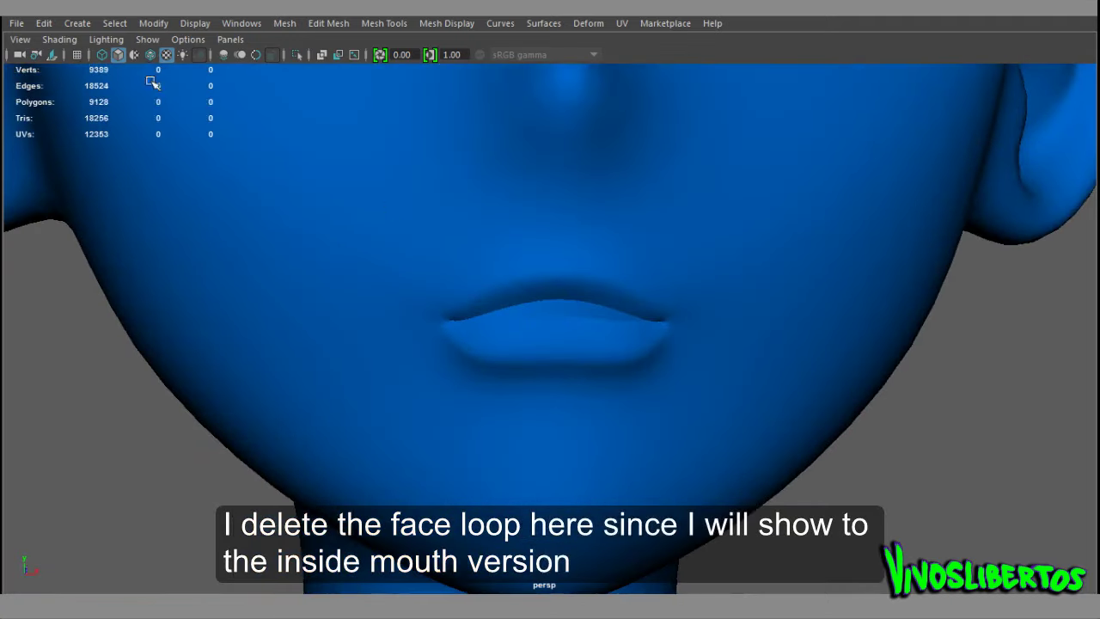
# Extrude the mouth's border edge loop.
pyautogui.click(555, 233)
pyautogui.moveTo(550, 189); pyautogui.dragTo(549, 147, button='right')
pyautogui.doubleClick(614, 295)
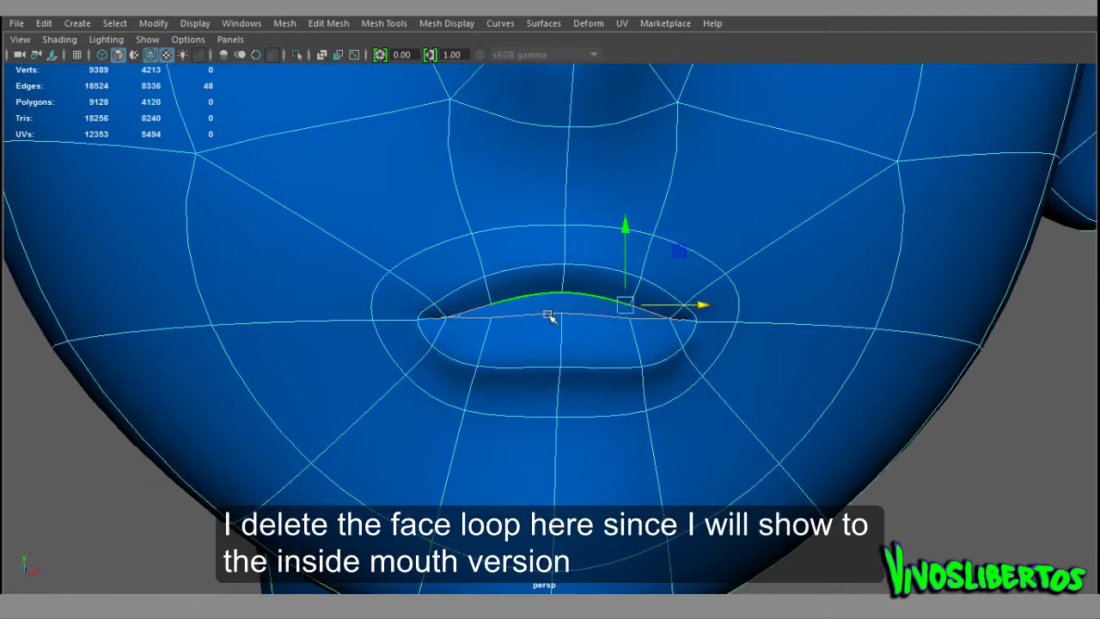
pyautogui.hotkey('ctrl', 'e')
pyautogui.keyDown('alt'); pyautogui.moveTo(550, 318); pyautogui.dragTo(748, 325); pyautogui.keyUp('alt')
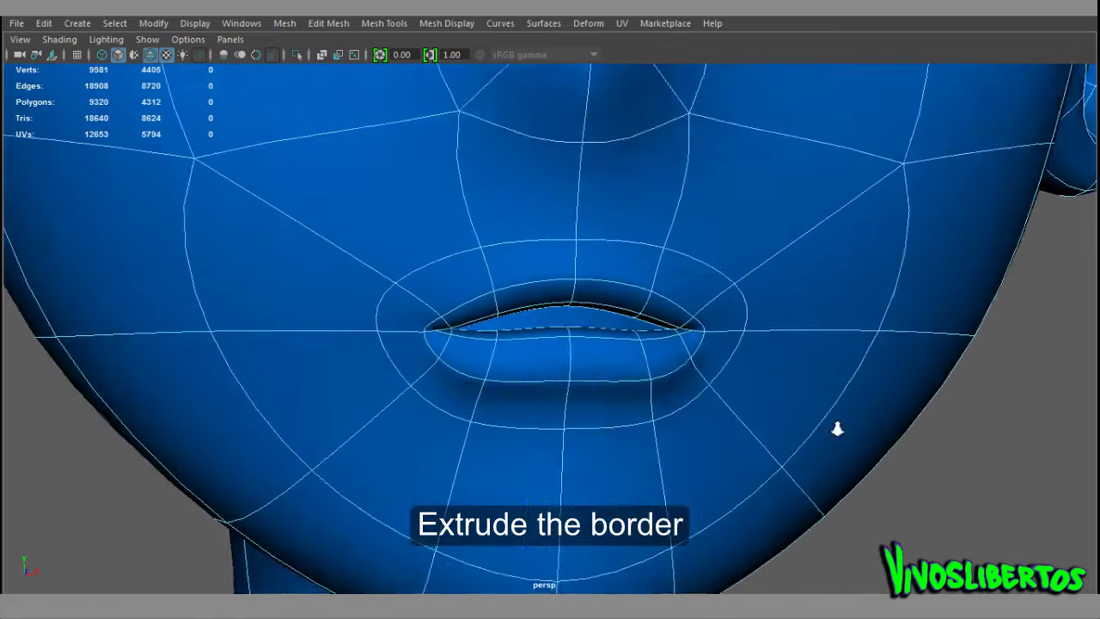
# Select the newly extruded lip faces and move them down.
pyautogui.moveTo(602, 197); pyautogui.dragTo(602, 238, button='right')
pyautogui.click(574, 221)
pyautogui.keyDown('alt'); pyautogui.moveTo(582, 240); pyautogui.dragTo(584, 256); pyautogui.keyUp('alt')
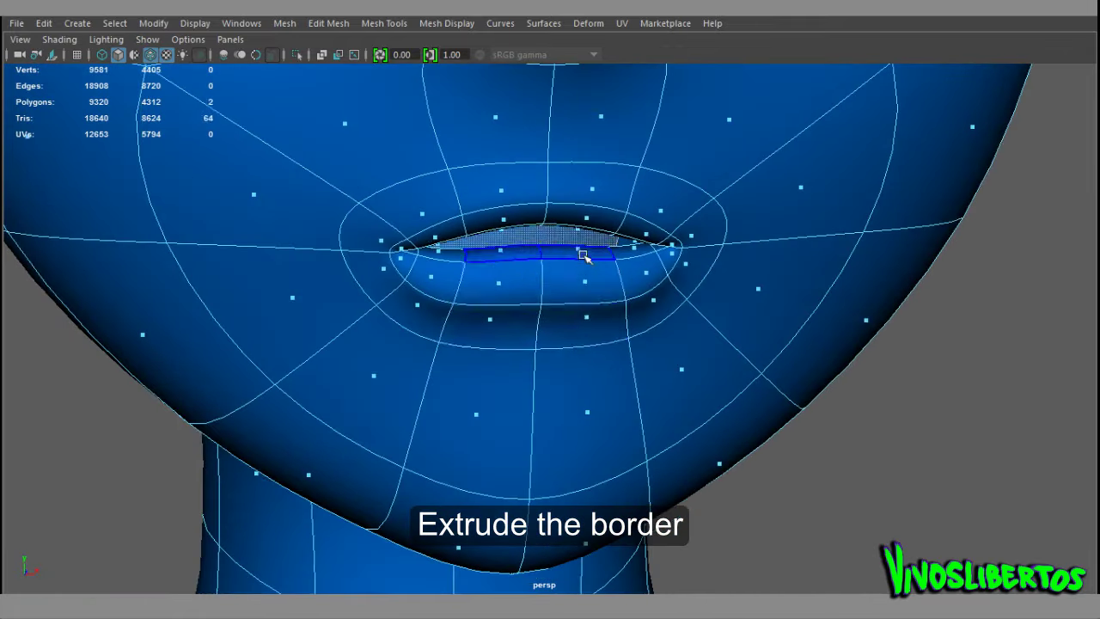
pyautogui.press('w')
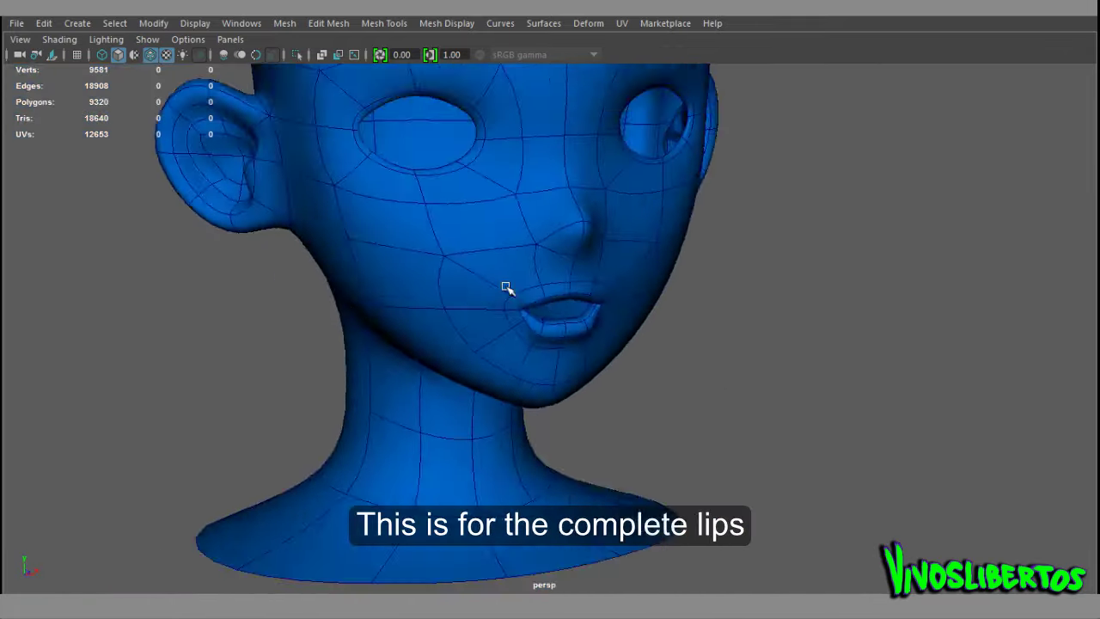
pyautogui.moveTo(506, 287)
pyautogui.keyDown('alt'); pyautogui.mouseDown()
pyautogui.moveTo(516, 275)
pyautogui.moveTo(623, 263)
pyautogui.moveTo(626, 282)
pyautogui.mouseUp(); pyautogui.keyUp('alt')
pyautogui.scroll(3, 683, 253)
# Inspect the inner lip faces in the low-poly cage view, then return to smooth preview.
pyautogui.scroll(2, 768, 383)
pyautogui.click(698, 190)
pyautogui.moveTo(697, 190)
pyautogui.mouseDown(button='right')
pyautogui.moveTo(697, 285)
pyautogui.moveTo(877, 315)
pyautogui.mouseUp(button='right')
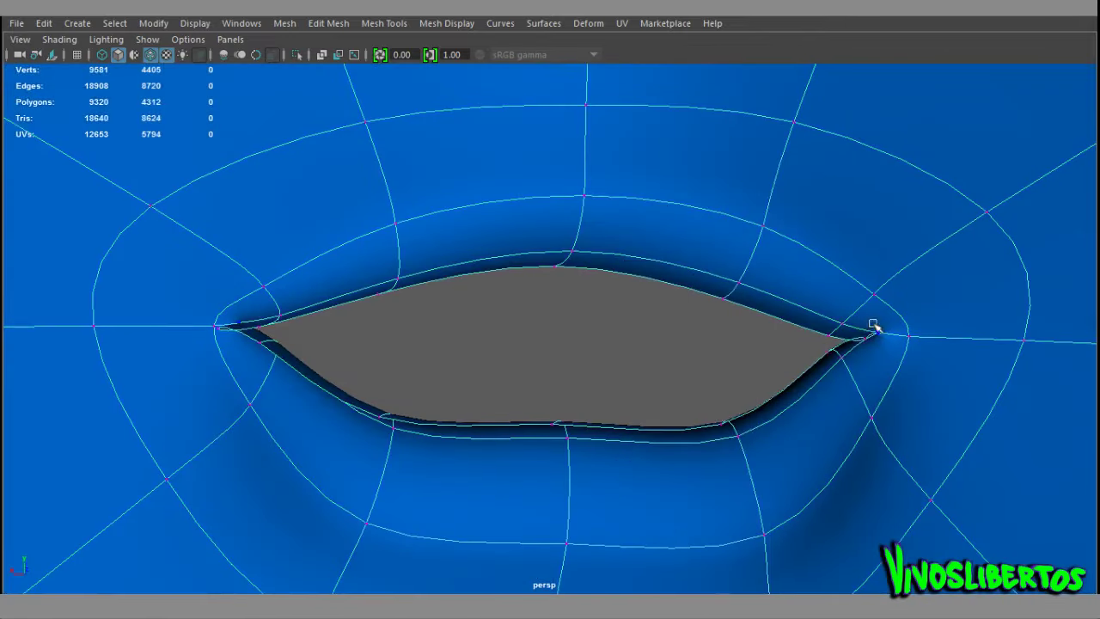
pyautogui.press('1')
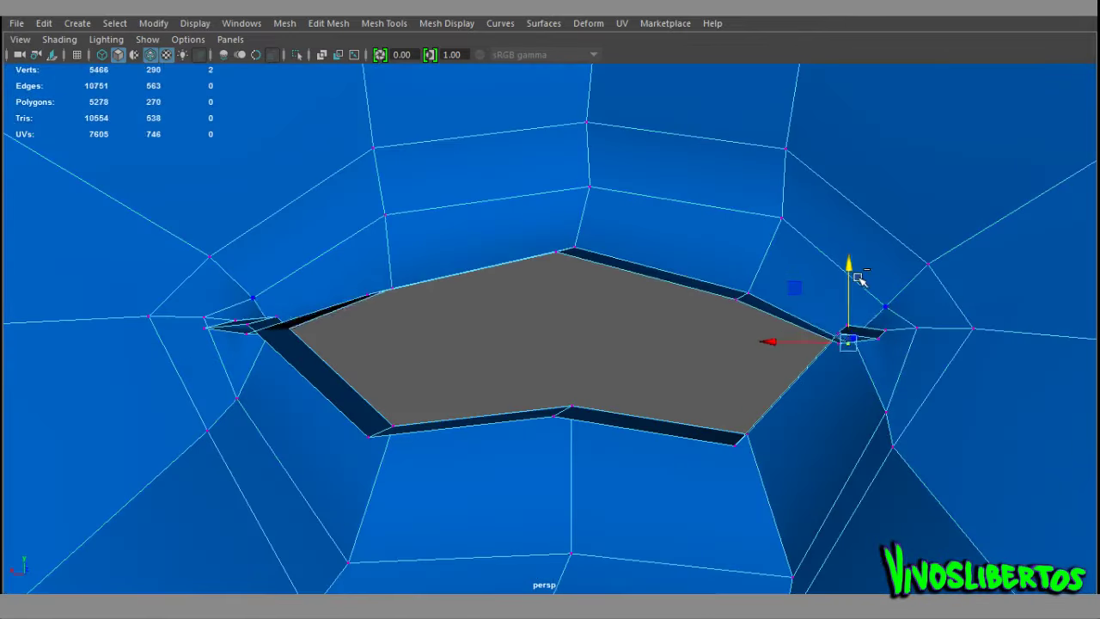
pyautogui.keyDown('alt'); pyautogui.moveTo(841, 337); pyautogui.dragTo(848, 376); pyautogui.keyUp('alt')
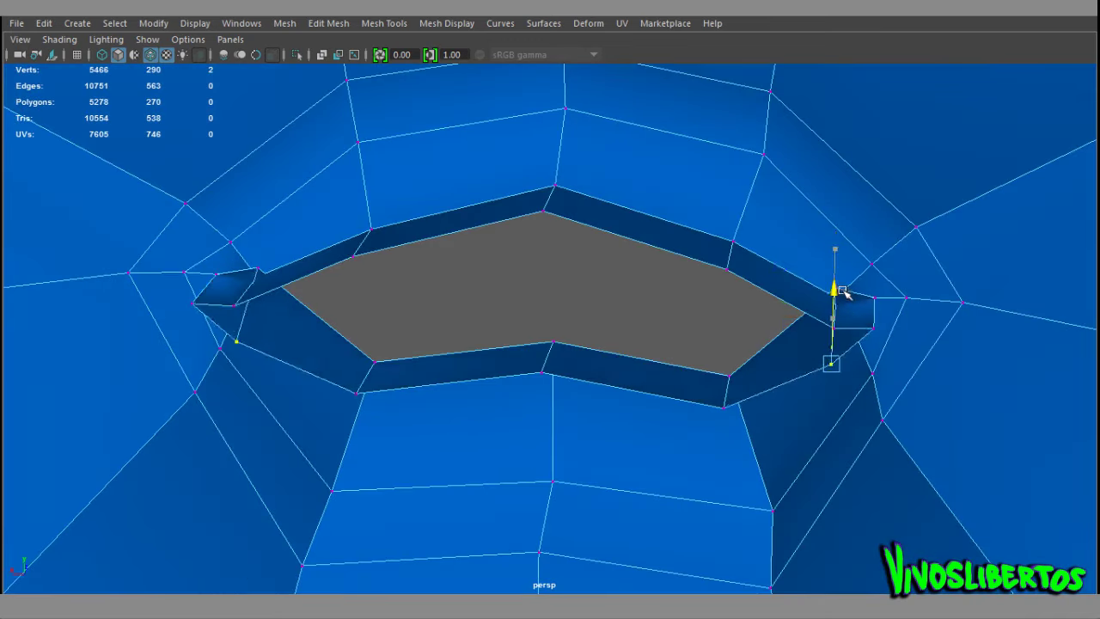
pyautogui.keyDown('alt'); pyautogui.moveTo(844, 294); pyautogui.dragTo(845, 341); pyautogui.keyUp('alt')
pyautogui.moveTo(837, 228)
pyautogui.keyDown('alt'); pyautogui.mouseDown()
pyautogui.moveTo(766, 285)
pyautogui.moveTo(808, 304)
pyautogui.moveTo(802, 314)
pyautogui.moveTo(671, 259)
pyautogui.moveTo(599, 190)
pyautogui.mouseUp(); pyautogui.keyUp('alt')
pyautogui.press('3')
# Extrude the lip edges again and pull them up to deepen the mouth.
pyautogui.moveTo(599, 189); pyautogui.dragTo(596, 125, button='right')
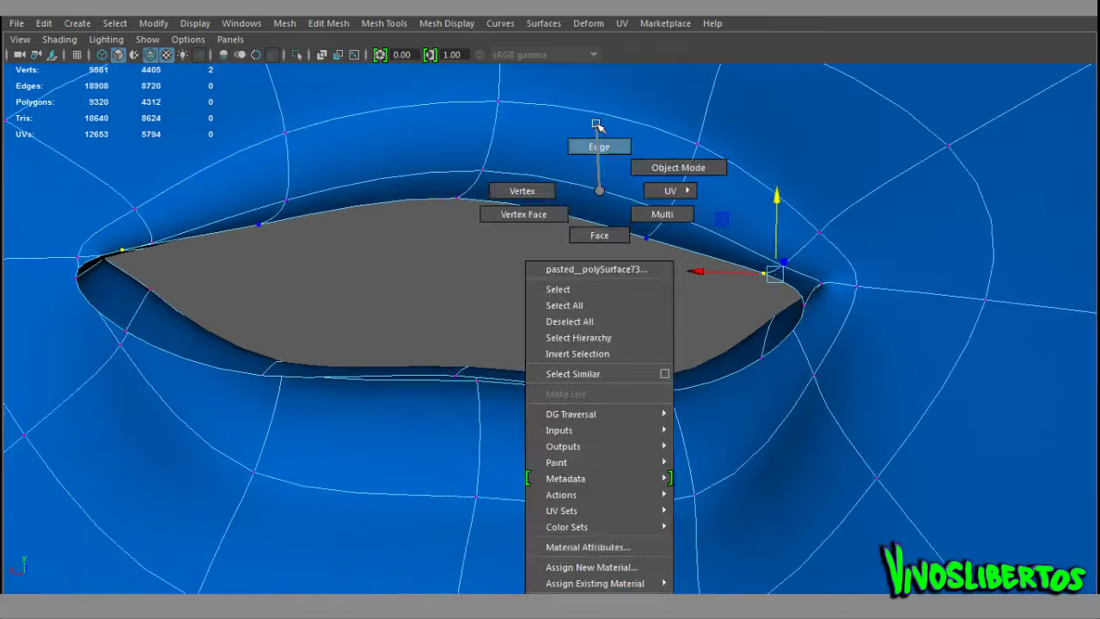
pyautogui.moveTo(595, 226)
pyautogui.keyDown('alt'); pyautogui.mouseDown()
pyautogui.moveTo(692, 269)
pyautogui.moveTo(589, 172)
pyautogui.moveTo(682, 367)
pyautogui.moveTo(609, 159)
pyautogui.mouseUp(); pyautogui.keyUp('alt')
pyautogui.hotkey('ctrl', 'e')
pyautogui.moveTo(569, 371)
pyautogui.keyDown('alt'); pyautogui.mouseDown()
pyautogui.moveTo(312, 387)
pyautogui.moveTo(527, 319)
pyautogui.moveTo(594, 324)
pyautogui.moveTo(585, 298)
pyautogui.mouseUp(); pyautogui.keyUp('alt')
pyautogui.press('q')
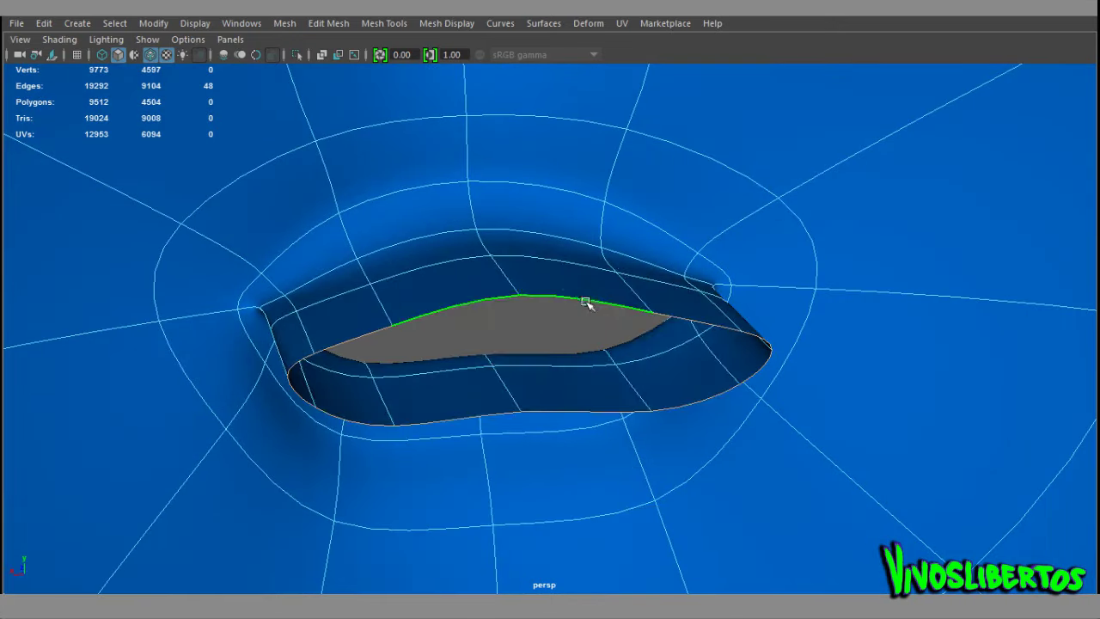
pyautogui.moveTo(664, 294)
pyautogui.mouseDown()
pyautogui.moveTo(661, 175)
pyautogui.moveTo(675, 209)
pyautogui.moveTo(144, 69)
pyautogui.mouseUp()
# Inspect the mouth from inside with X-Ray, then turn off Backface Culling.
pyautogui.click(59, 40)
pyautogui.click(155, 218)
pyautogui.keyDown('alt'); pyautogui.moveTo(381, 386); pyautogui.dragTo(550, 361); pyautogui.keyUp('alt')
pyautogui.press('f')
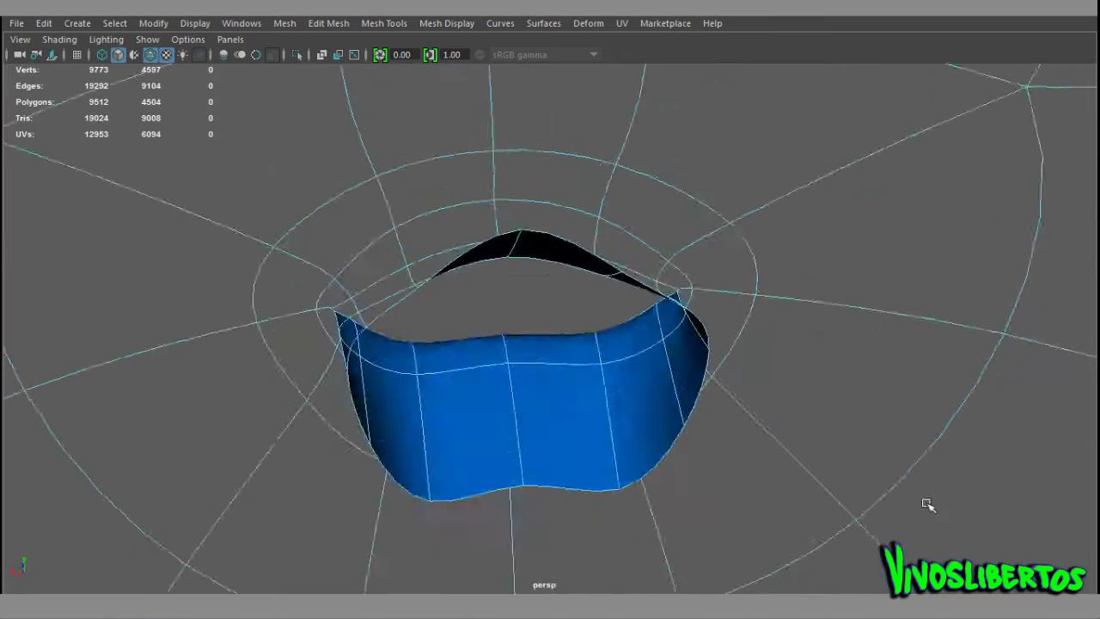
pyautogui.scroll(-5, 928, 506)
pyautogui.scroll(3, 867, 381)
pyautogui.keyDown('alt'); pyautogui.moveTo(768, 309); pyautogui.dragTo(509, 256); pyautogui.keyUp('alt')
pyautogui.press('f')
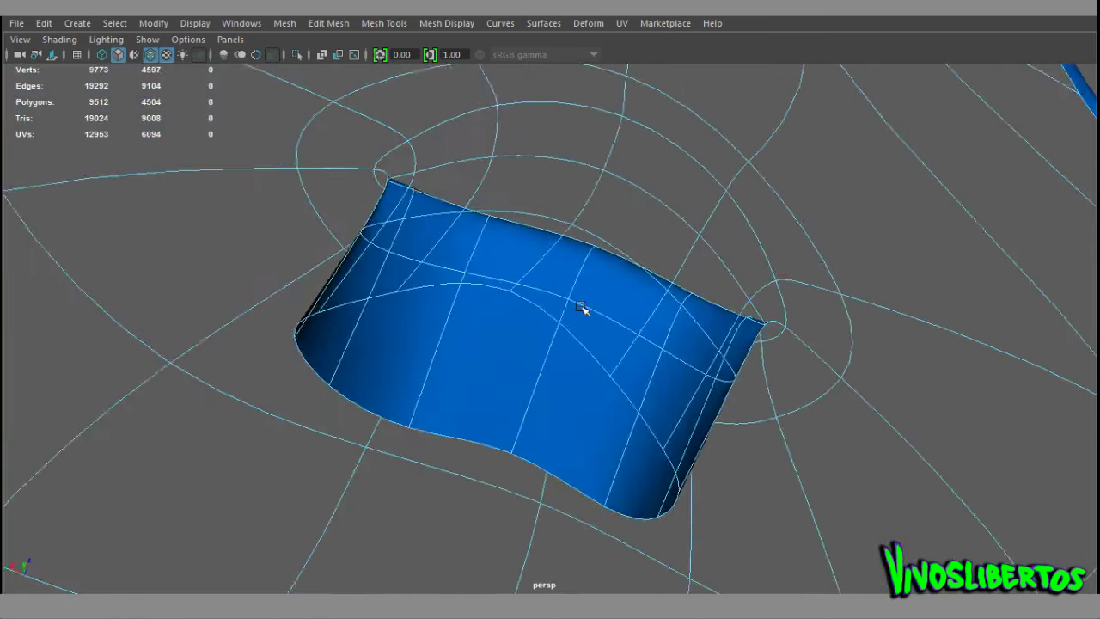
pyautogui.keyDown('alt'); pyautogui.moveTo(582, 306); pyautogui.dragTo(550, 292); pyautogui.keyUp('alt')
pyautogui.click(59, 40)
pyautogui.click(88, 327)
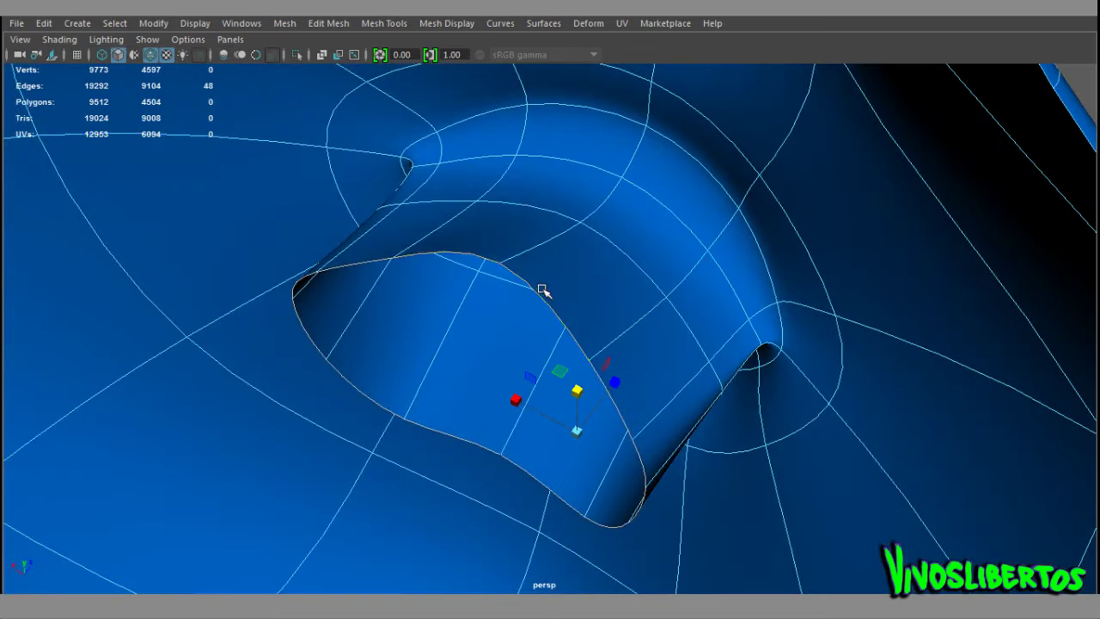
# Extrude the border edges of the hole at the back of the mouth inward.
pyautogui.keyDown('shift'); pyautogui.rightClick(542, 290); pyautogui.keyUp('shift')
pyautogui.click(549, 242)
pyautogui.hotkey('ctrl', 'z')
pyautogui.keyDown('shift'); pyautogui.moveTo(557, 334); pyautogui.dragTo(561, 499, button='right'); pyautogui.keyUp('shift')
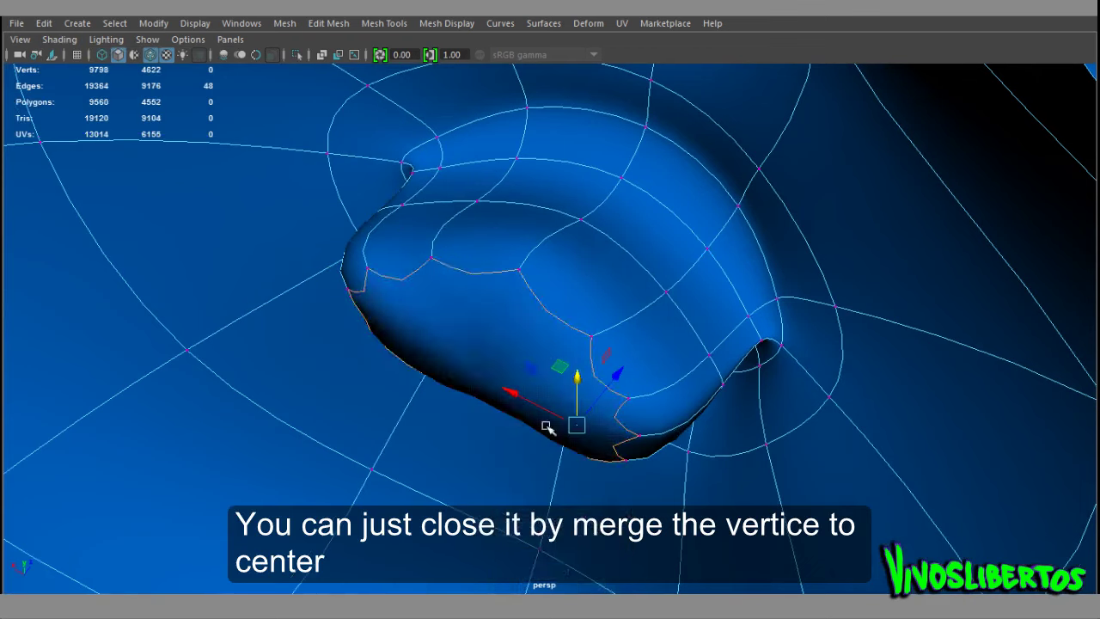
# Select the cap face filling the hole, trying and undoing a Poke on it.
pyautogui.press('F11')
pyautogui.click(515, 287)
pyautogui.keyDown('shift'); pyautogui.moveTo(518, 286); pyautogui.dragTo(592, 320, button='right'); pyautogui.keyUp('shift')
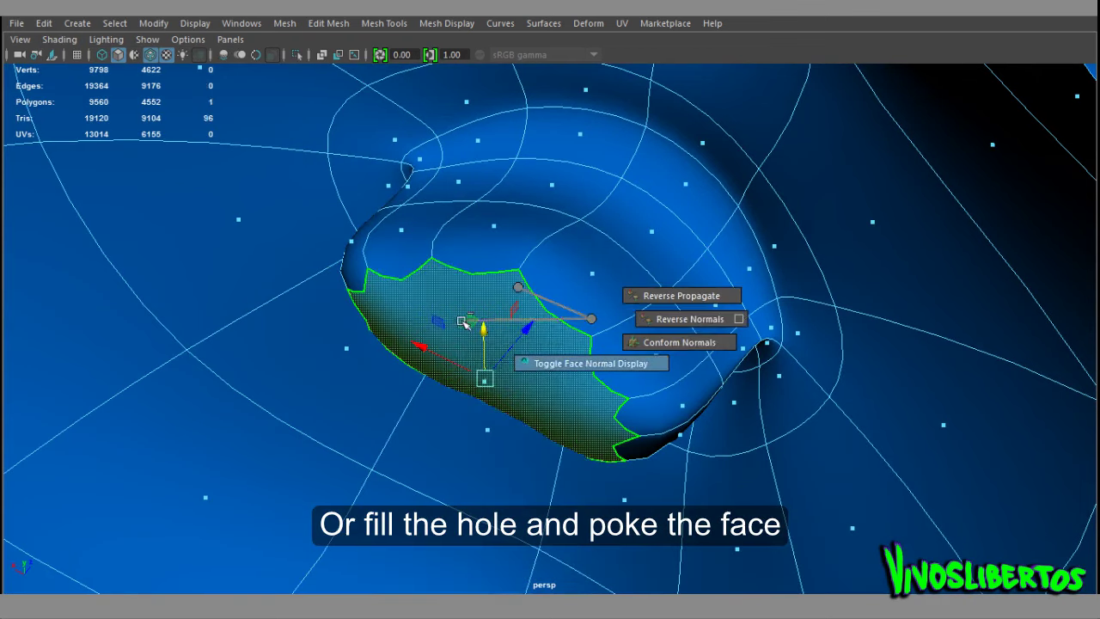
pyautogui.keyDown('shift'); pyautogui.rightClick(515, 292); pyautogui.keyUp('shift')
pyautogui.click(556, 277)
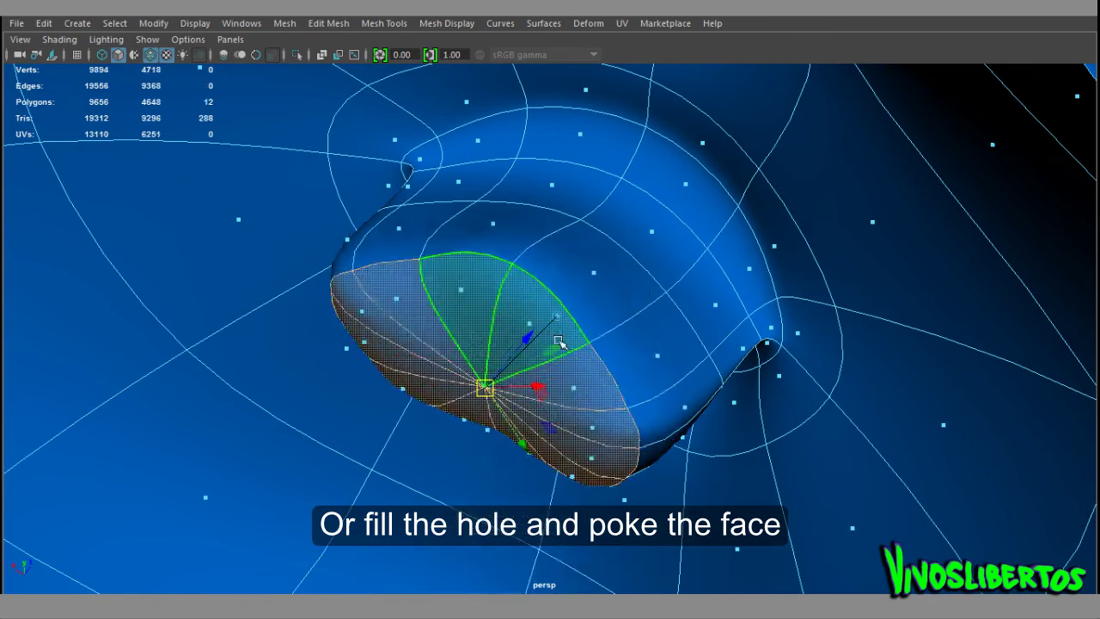
pyautogui.keyDown('alt'); pyautogui.moveTo(557, 284); pyautogui.dragTo(631, 287); pyautogui.keyUp('alt')
pyautogui.hotkey('ctrl', 'z')
pyautogui.keyDown('alt'); pyautogui.moveTo(682, 342); pyautogui.dragTo(621, 317); pyautogui.keyUp('alt')
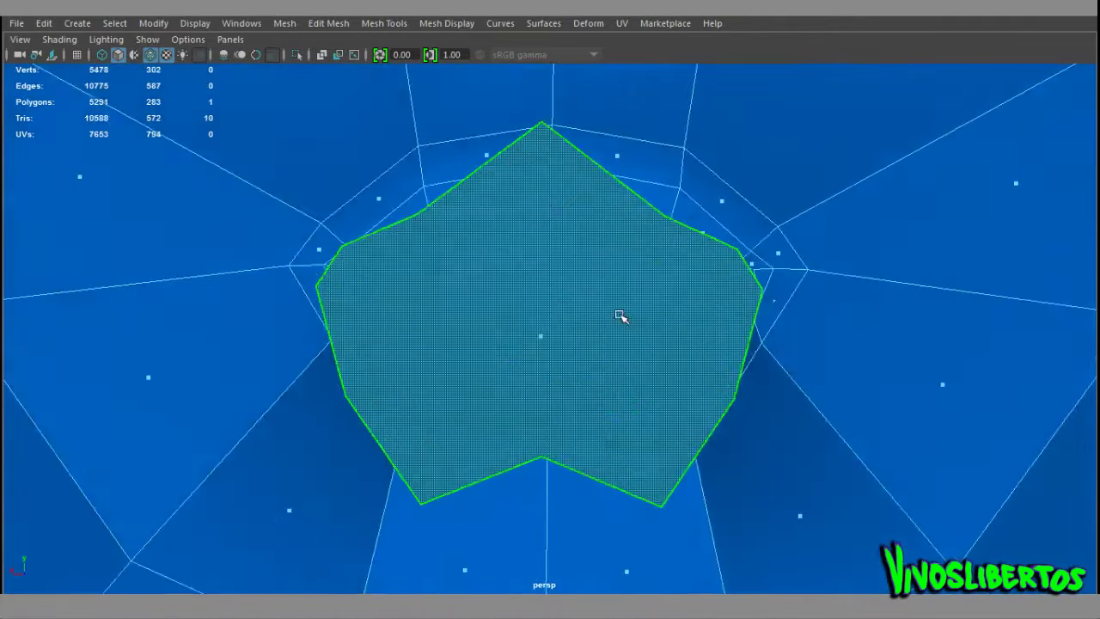
# Connect the cap's top and bottom vertices to split it into quads.
pyautogui.moveTo(582, 189); pyautogui.dragTo(503, 189, button='right')
pyautogui.click(551, 126)
pyautogui.keyDown('shift'); pyautogui.click(553, 460); pyautogui.keyUp('shift')
pyautogui.keyDown('shift'); pyautogui.moveTo(557, 464); pyautogui.dragTo(557, 494, button='right'); pyautogui.keyUp('shift')
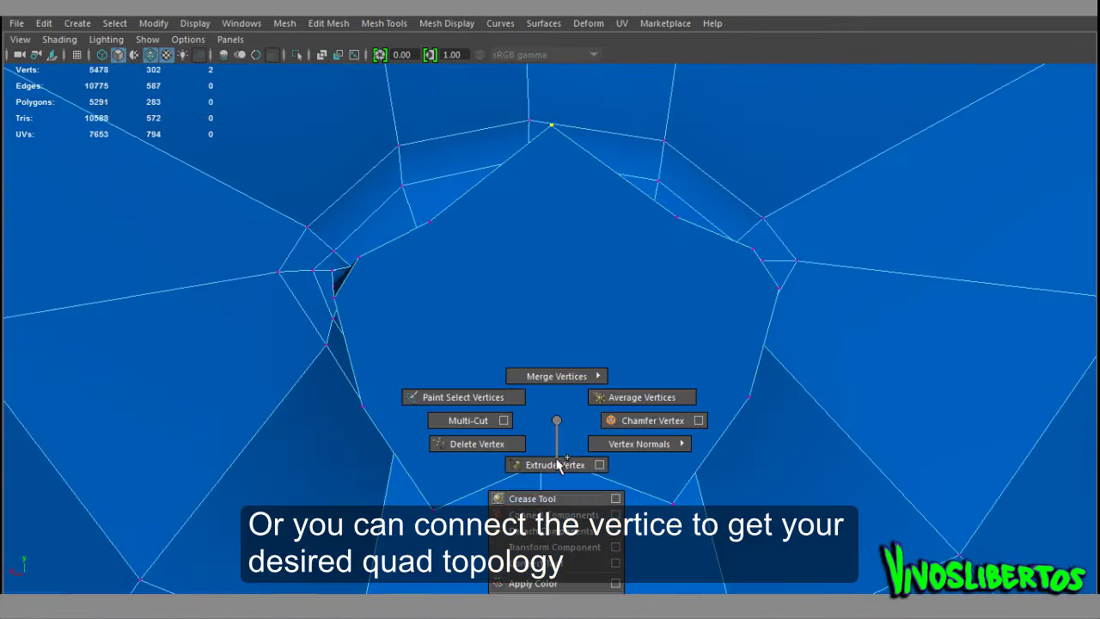
pyautogui.moveTo(557, 481)
pyautogui.keyDown('alt'); pyautogui.mouseDown()
pyautogui.moveTo(596, 466)
pyautogui.moveTo(668, 336)
pyautogui.moveTo(658, 295)
pyautogui.mouseUp(); pyautogui.keyUp('alt')
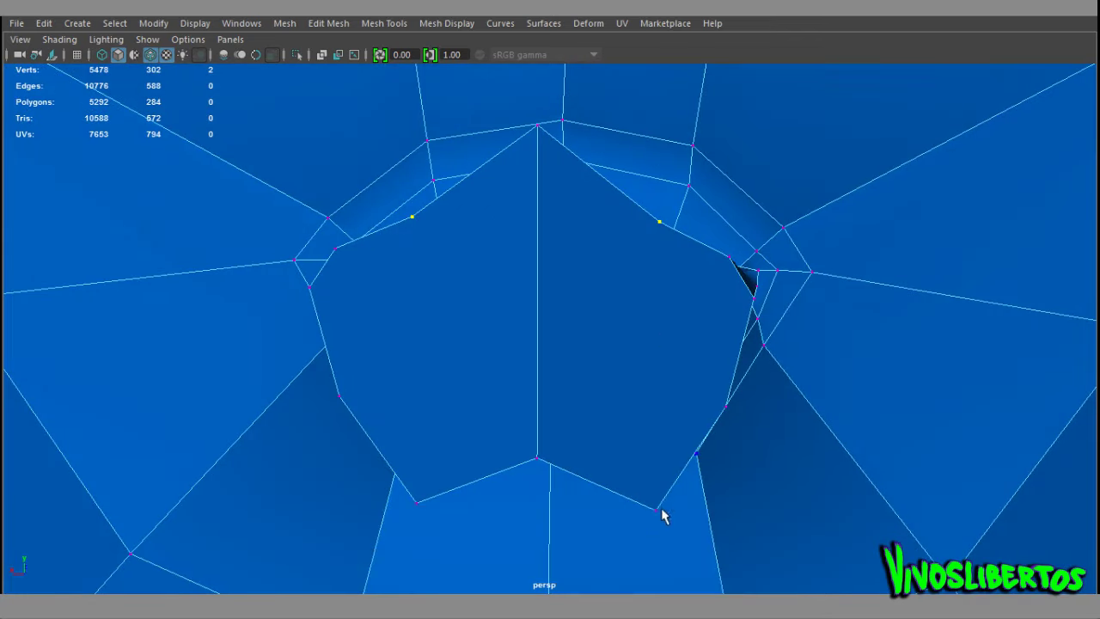
pyautogui.moveTo(668, 530)
pyautogui.keyDown('alt'); pyautogui.mouseDown()
pyautogui.moveTo(661, 501)
pyautogui.moveTo(623, 495)
pyautogui.mouseUp(); pyautogui.keyUp('alt')
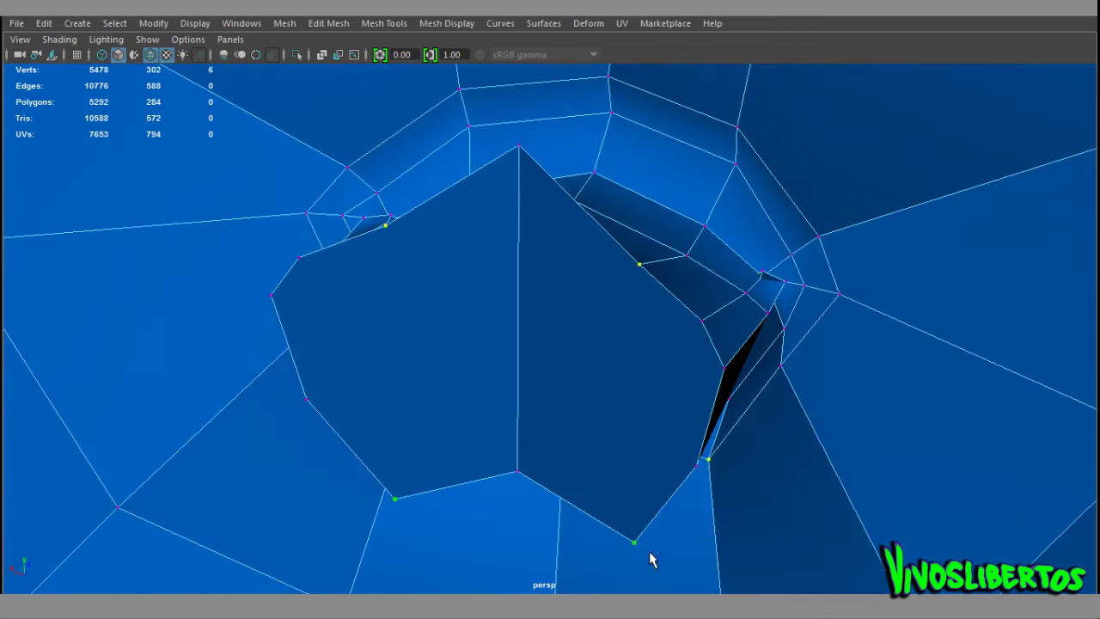
pyautogui.moveTo(643, 538)
pyautogui.keyDown('alt'); pyautogui.mouseDown()
pyautogui.moveTo(641, 435)
pyautogui.moveTo(660, 435)
pyautogui.moveTo(692, 353)
pyautogui.moveTo(762, 351)
pyautogui.mouseUp(); pyautogui.keyUp('alt')
pyautogui.moveTo(456, 189); pyautogui.dragTo(456, 233, button='right')
pyautogui.click(375, 296)
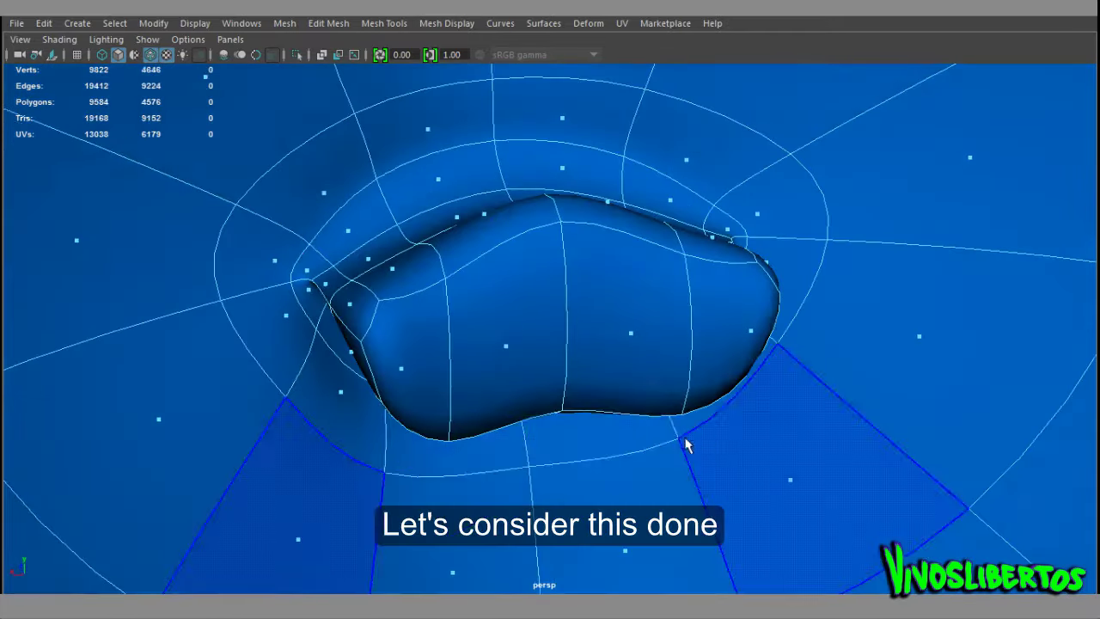
pyautogui.moveTo(684, 442)
pyautogui.keyDown('alt'); pyautogui.mouseDown()
pyautogui.moveTo(744, 386)
pyautogui.moveTo(742, 319)
pyautogui.moveTo(552, 317)
pyautogui.moveTo(806, 335)
pyautogui.mouseUp(); pyautogui.keyUp('alt')
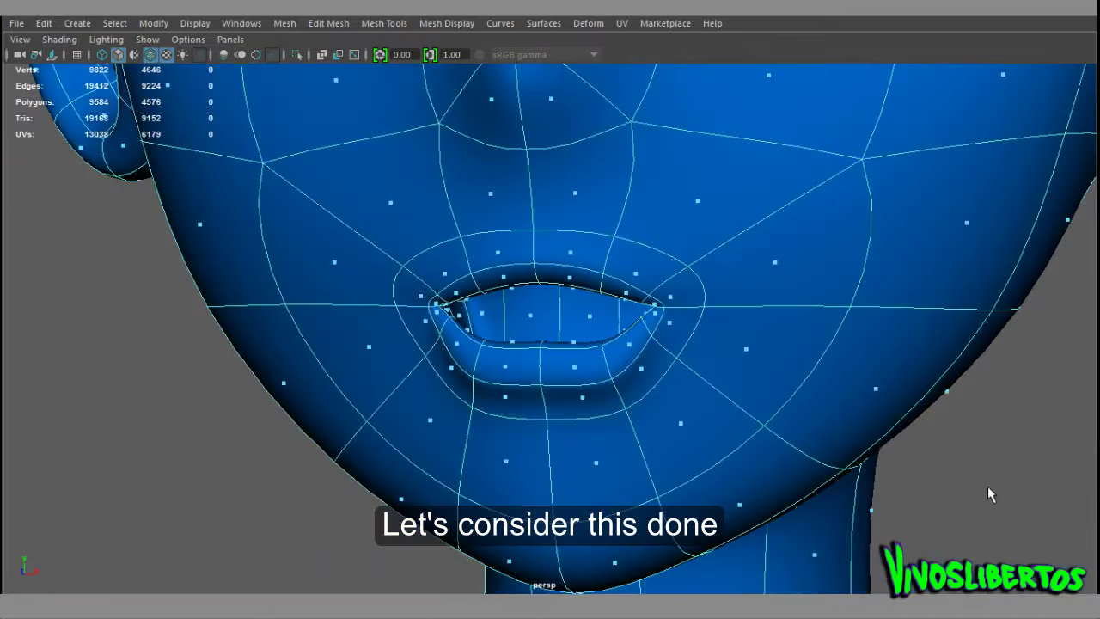
pyautogui.moveTo(781, 375)
pyautogui.keyDown('alt'); pyautogui.mouseDown()
pyautogui.moveTo(775, 446)
pyautogui.moveTo(780, 422)
pyautogui.mouseUp(); pyautogui.keyUp('alt')
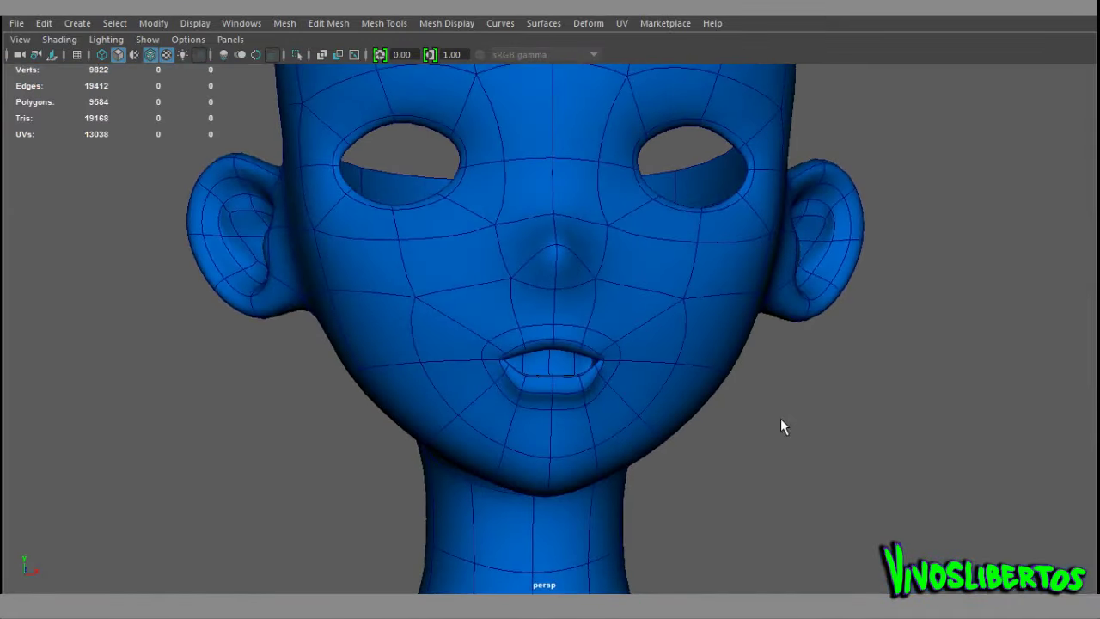
# Extrude the eye socket edge loop inward into the head.
pyautogui.scroll(5, 823, 392)
pyautogui.rightClick(762, 189)
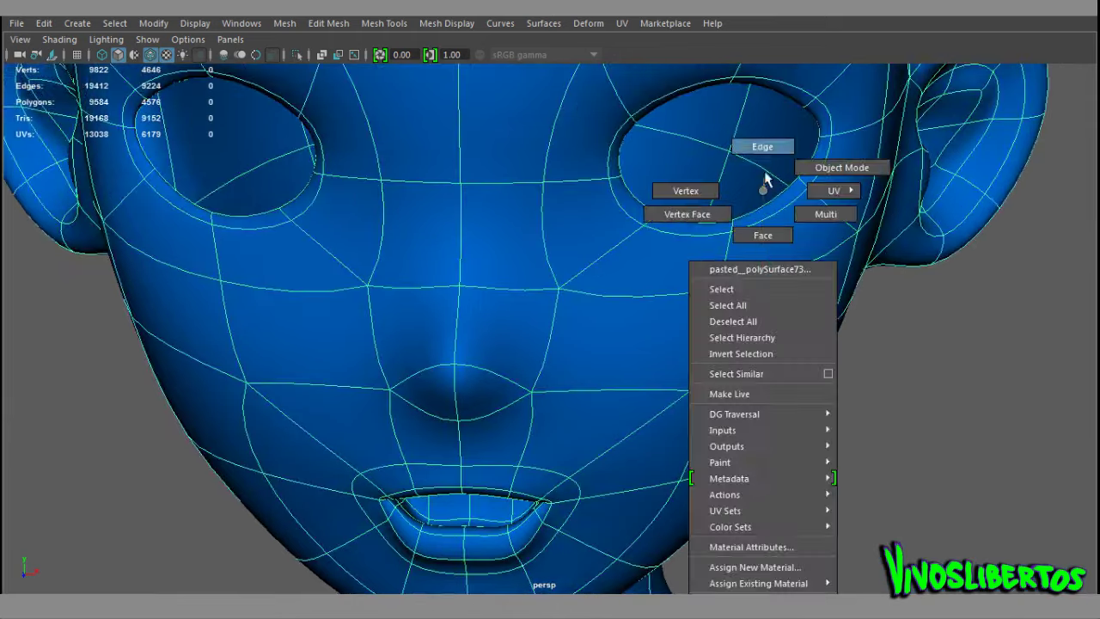
pyautogui.click(767, 179)
pyautogui.doubleClick(767, 210)
pyautogui.hotkey('ctrl', 'e')
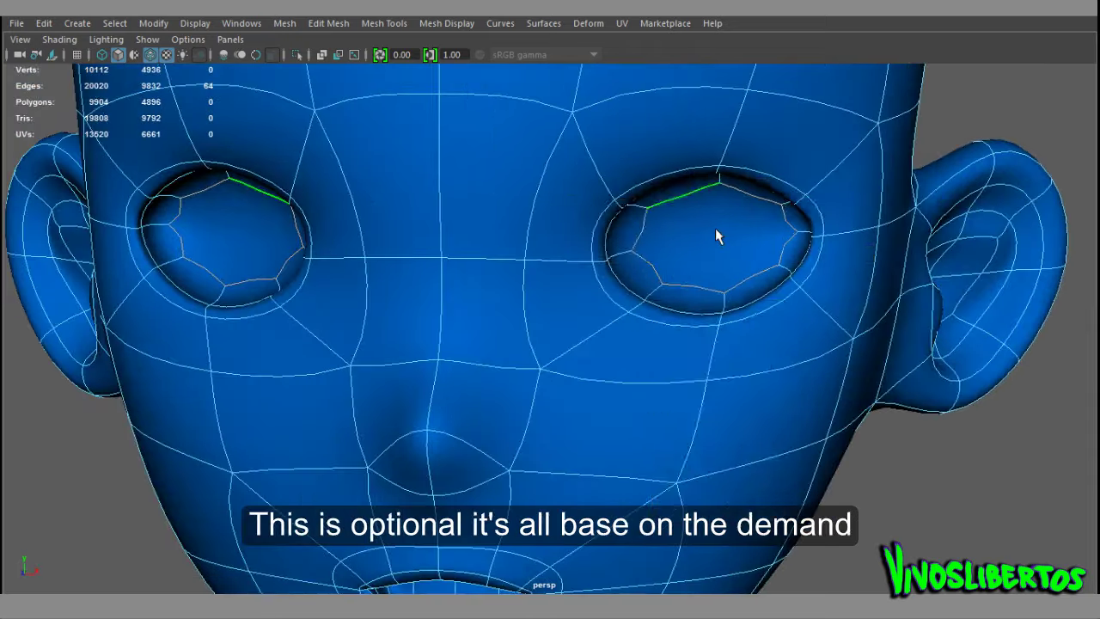
pyautogui.moveTo(716, 230)
pyautogui.keyDown('shift'); pyautogui.mouseDown(button='right')
pyautogui.moveTo(756, 234)
pyautogui.moveTo(687, 233)
pyautogui.moveTo(663, 284)
pyautogui.mouseUp(button='right'); pyautogui.keyUp('shift')
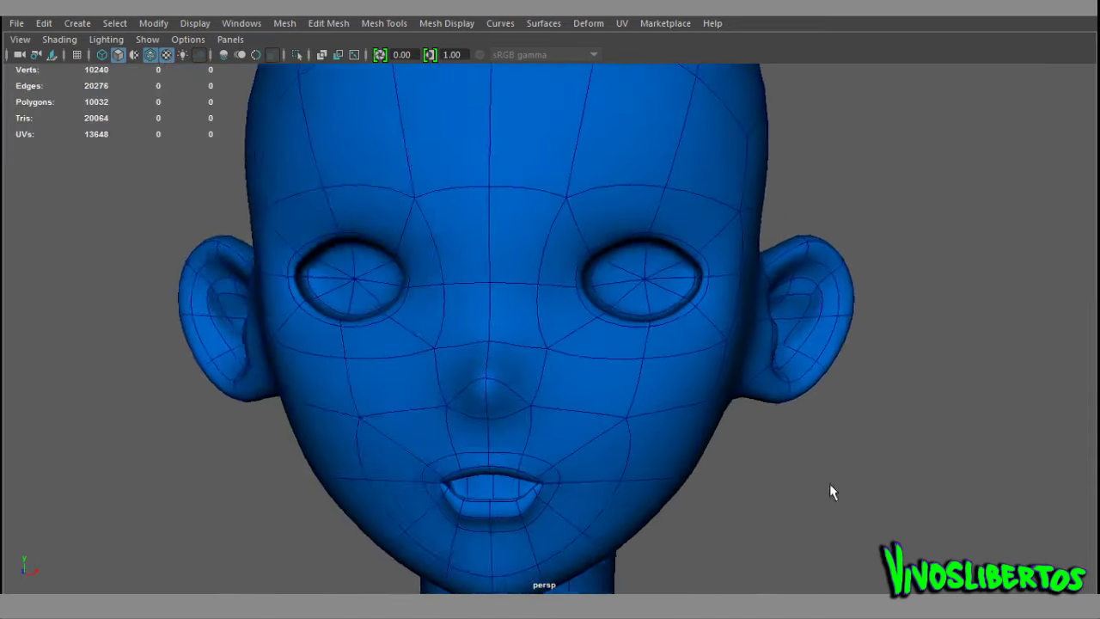
# Create a polygon cube in front of the neck and scale it up for the teeth.
pyautogui.moveTo(830, 492)
pyautogui.keyDown('alt'); pyautogui.mouseDown()
pyautogui.moveTo(899, 473)
pyautogui.moveTo(822, 464)
pyautogui.mouseUp(); pyautogui.keyUp('alt')
pyautogui.keyDown('alt'); pyautogui.moveTo(823, 464); pyautogui.dragTo(607, 418, button='right'); pyautogui.keyUp('alt')
pyautogui.keyDown('alt'); pyautogui.moveTo(607, 418); pyautogui.dragTo(673, 348, button='middle'); pyautogui.keyUp('alt')
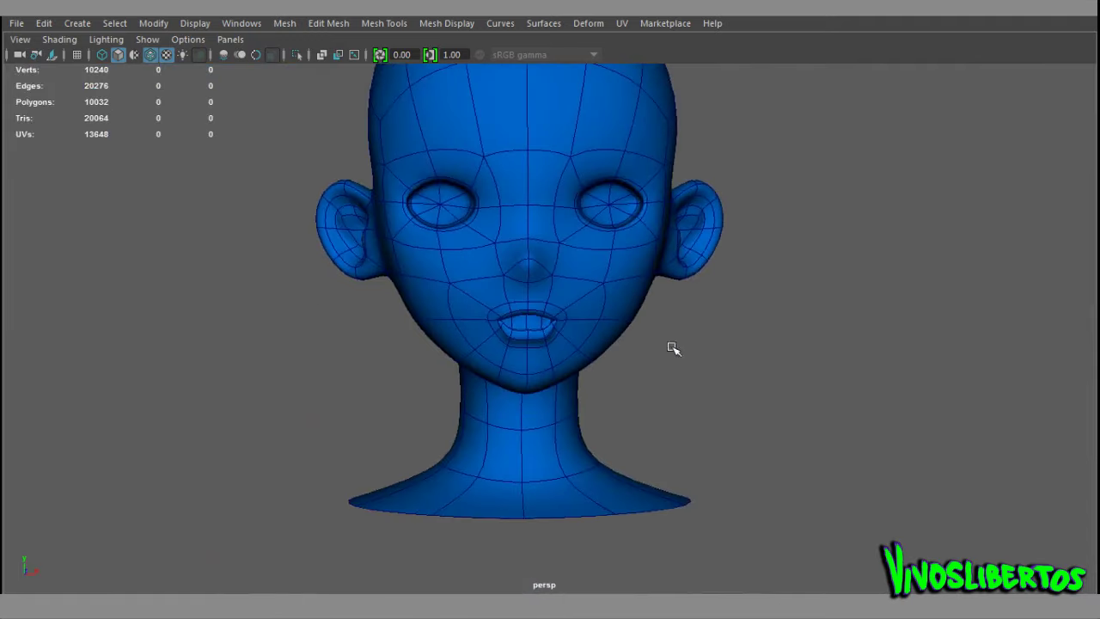
pyautogui.keyDown('alt'); pyautogui.moveTo(788, 370); pyautogui.dragTo(587, 282, button='right'); pyautogui.keyUp('alt')
pyautogui.keyDown('shift'); pyautogui.moveTo(663, 352); pyautogui.dragTo(658, 393, button='right'); pyautogui.keyUp('shift')
pyautogui.moveTo(658, 392)
pyautogui.keyDown('alt'); pyautogui.mouseDown()
pyautogui.moveTo(662, 447)
pyautogui.moveTo(603, 343)
pyautogui.mouseUp(); pyautogui.keyUp('alt')
pyautogui.moveTo(533, 301)
pyautogui.mouseDown()
pyautogui.moveTo(737, 319)
pyautogui.moveTo(503, 278)
pyautogui.mouseUp()
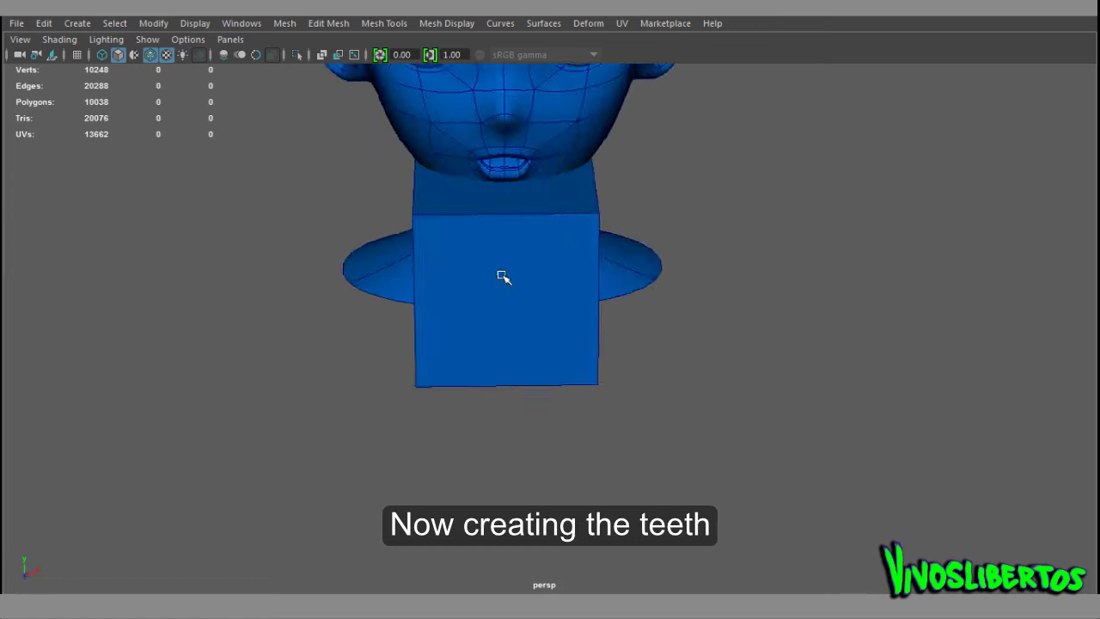
# Delete the cube's top and front faces to open it into a U-shaped strip.
pyautogui.press('f')
pyautogui.moveTo(522, 190); pyautogui.dragTo(523, 235, button='right')
pyautogui.moveTo(543, 206); pyautogui.dragTo(523, 304)
pyautogui.press('Delete')
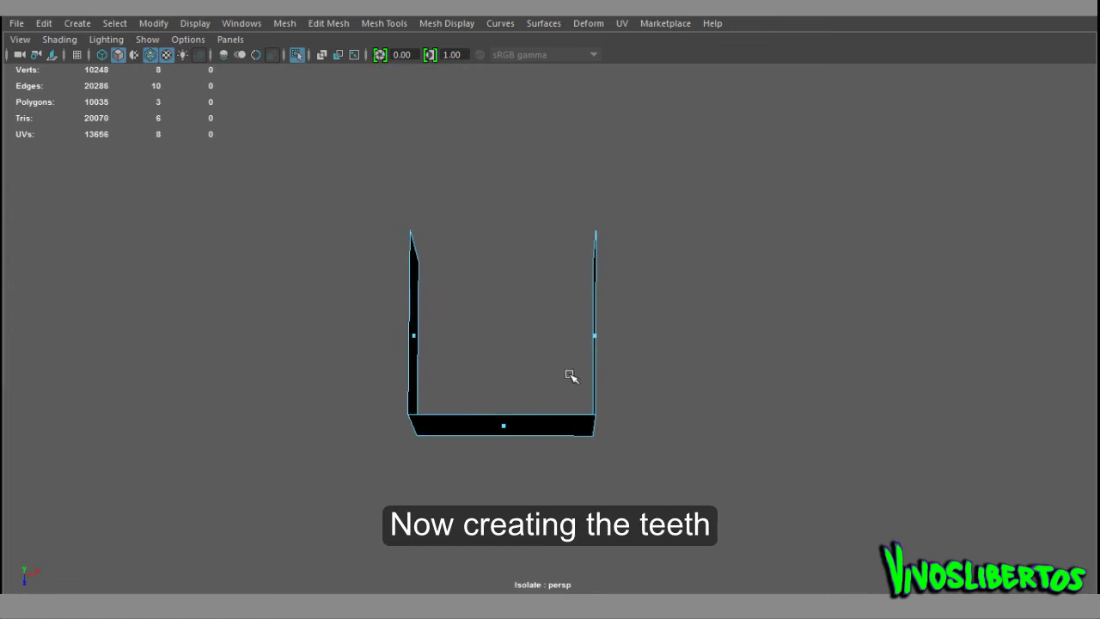
# Show the head alongside the strip, try smoothing it, then undo the smoothing.
pyautogui.moveTo(655, 375)
pyautogui.keyDown('alt'); pyautogui.mouseDown()
pyautogui.moveTo(684, 319)
pyautogui.moveTo(706, 381)
pyautogui.mouseUp(); pyautogui.keyUp('alt')
pyautogui.hotkey('ctrl', '1')
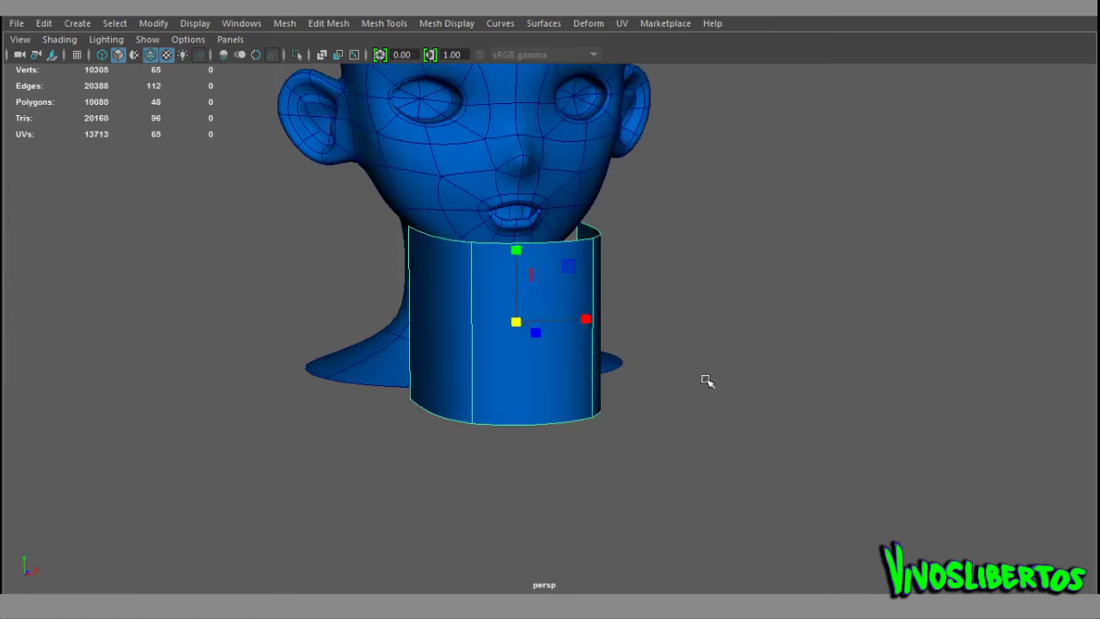
pyautogui.moveTo(511, 289)
pyautogui.keyDown('alt'); pyautogui.mouseDown()
pyautogui.moveTo(644, 327)
pyautogui.moveTo(553, 326)
pyautogui.mouseUp(); pyautogui.keyUp('alt')
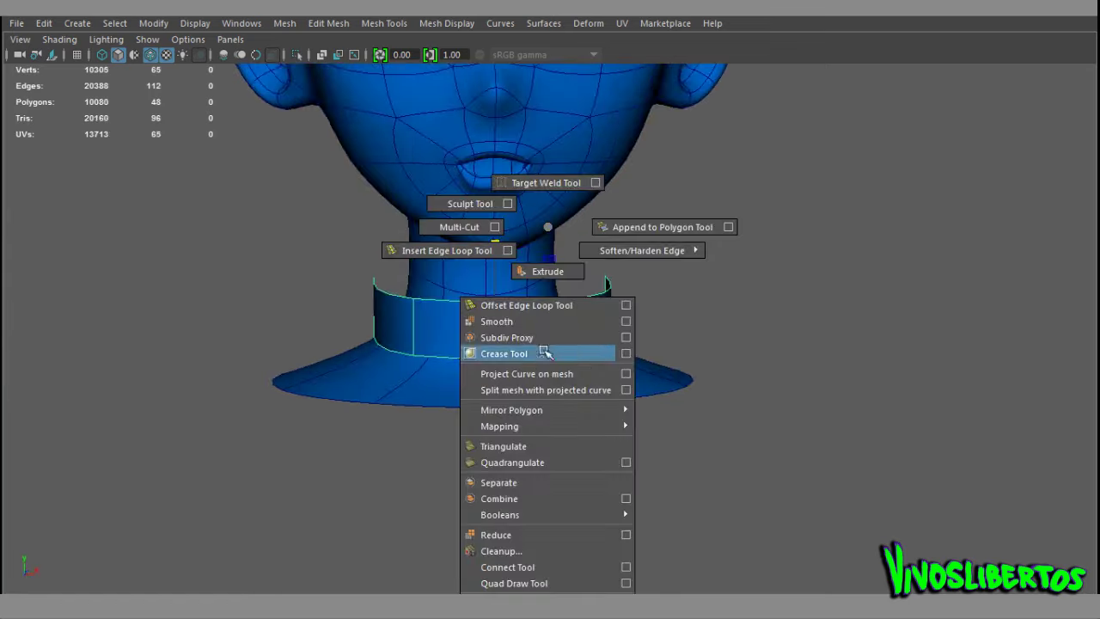
pyautogui.keyDown('shift'); pyautogui.moveTo(547, 225); pyautogui.dragTo(484, 322, button='right'); pyautogui.keyUp('shift')
pyautogui.keyDown('alt'); pyautogui.moveTo(656, 341); pyautogui.dragTo(673, 341); pyautogui.keyUp('alt')
pyautogui.hotkey('ctrl', 'z')
# Insert an edge loop through the strip wall and raise its lower vertices to curve it.
pyautogui.keyDown('shift'); pyautogui.moveTo(513, 226); pyautogui.dragTo(470, 318, button='right'); pyautogui.keyUp('shift')
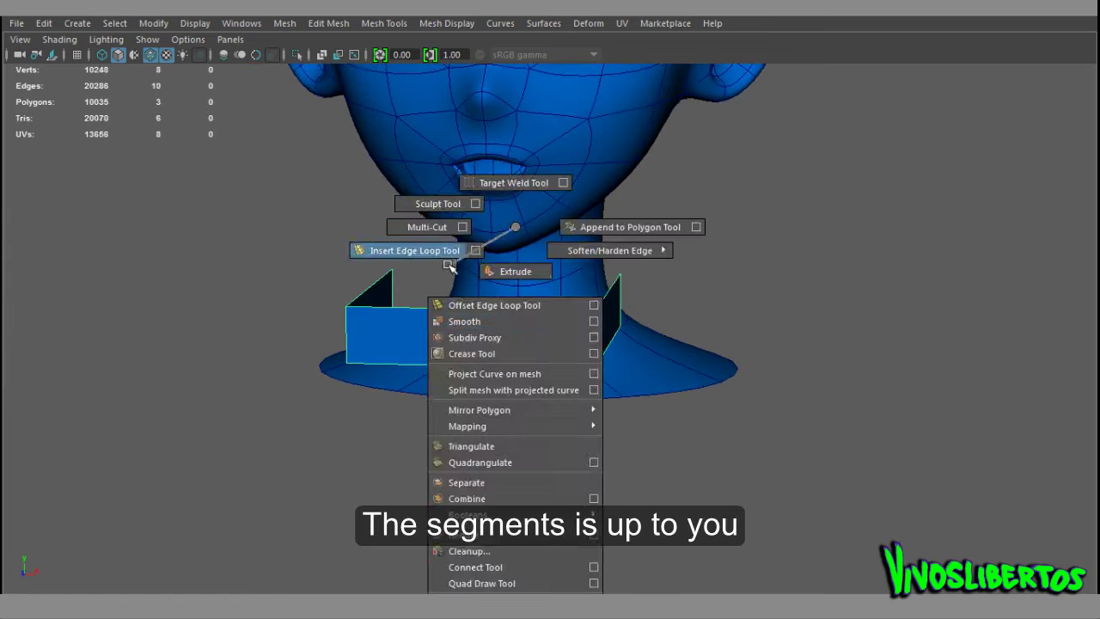
pyautogui.click(470, 311)
pyautogui.moveTo(504, 191); pyautogui.dragTo(430, 189, button='right')
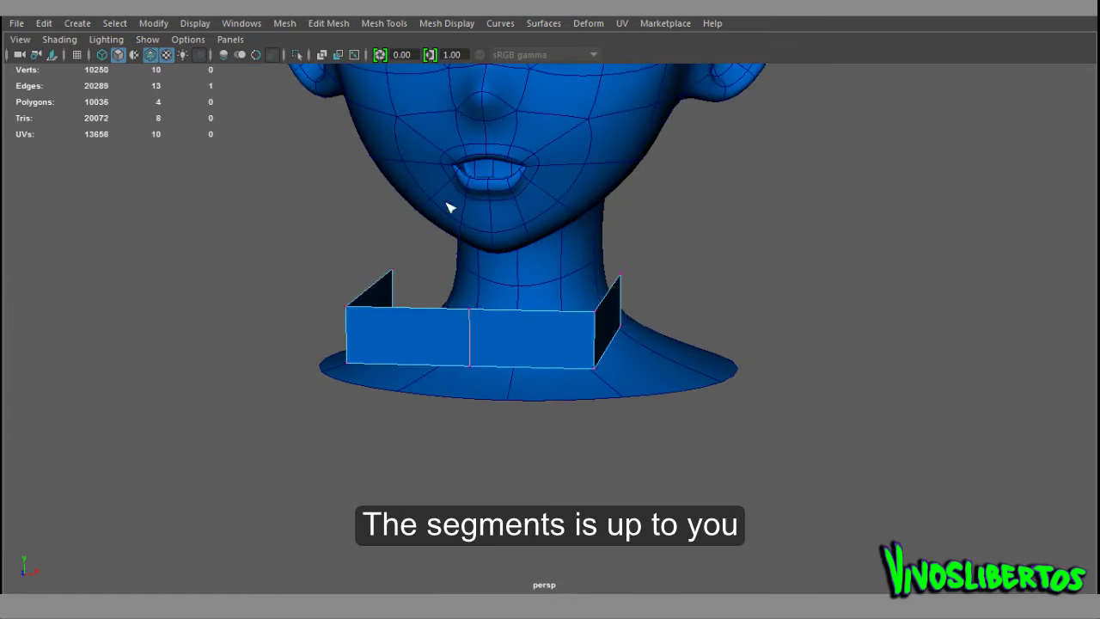
pyautogui.keyDown('alt'); pyautogui.moveTo(430, 189); pyautogui.dragTo(585, 364); pyautogui.keyUp('alt')
pyautogui.moveTo(585, 364); pyautogui.dragTo(668, 512)
pyautogui.moveTo(599, 483); pyautogui.dragTo(617, 429)
# Frame the gum strip inside the mouth and begin assigning it a new material.
pyautogui.moveTo(707, 449)
pyautogui.keyDown('alt'); pyautogui.mouseDown()
pyautogui.moveTo(599, 361)
pyautogui.moveTo(493, 337)
pyautogui.mouseUp(); pyautogui.keyUp('alt')
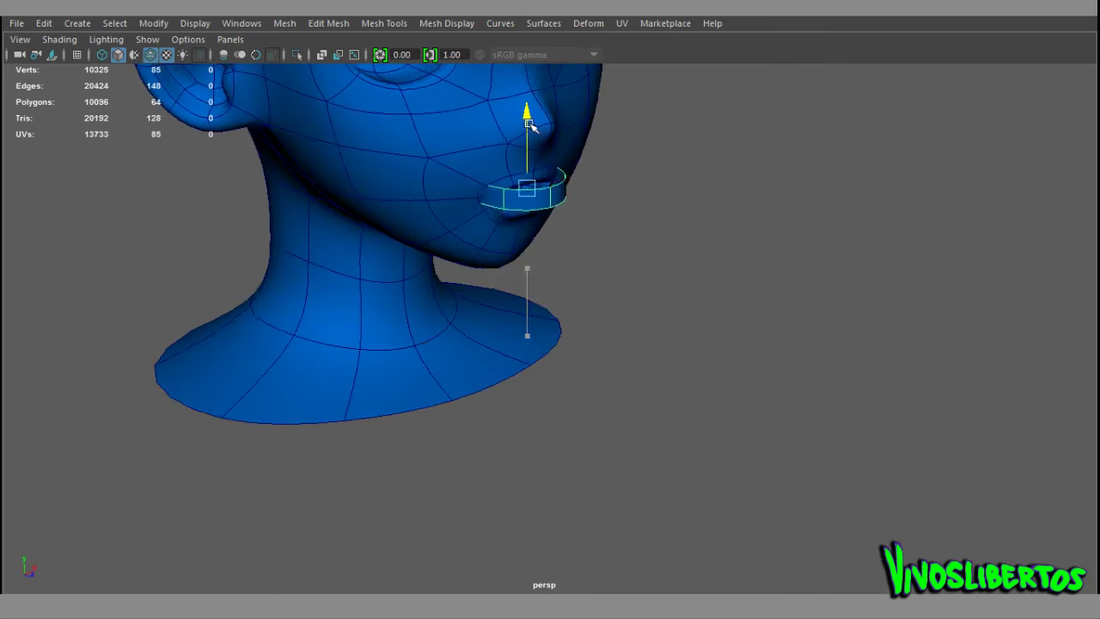
pyautogui.press('f')
pyautogui.moveTo(628, 270)
pyautogui.keyDown('alt'); pyautogui.mouseDown()
pyautogui.moveTo(527, 338)
pyautogui.moveTo(455, 336)
pyautogui.moveTo(434, 307)
pyautogui.mouseUp(); pyautogui.keyUp('alt')
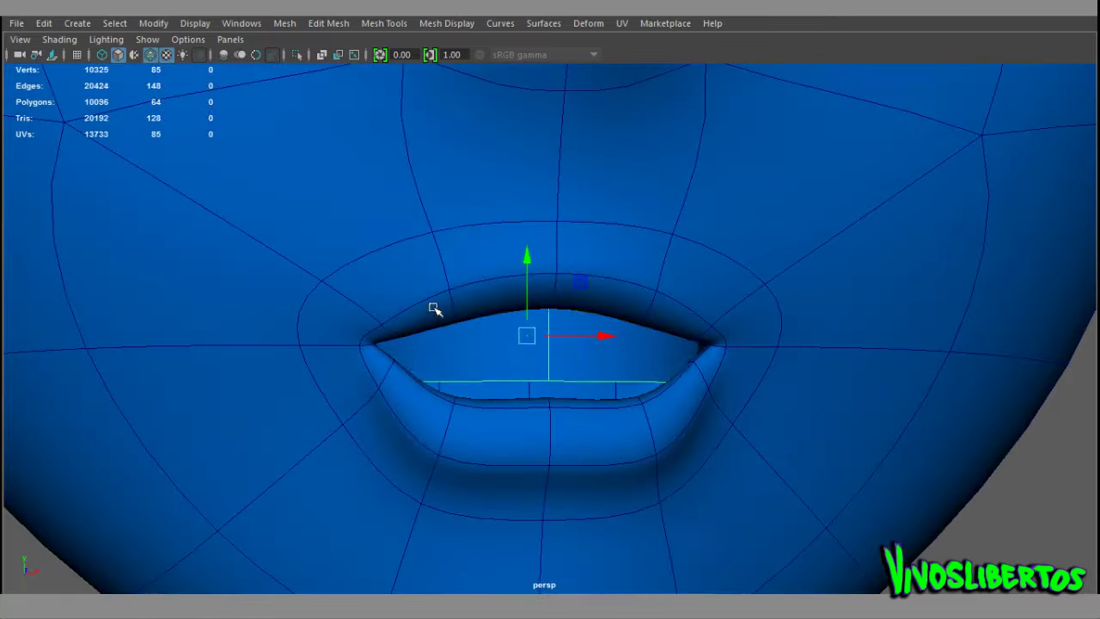
pyautogui.moveTo(517, 267); pyautogui.dragTo(567, 560, button='right')
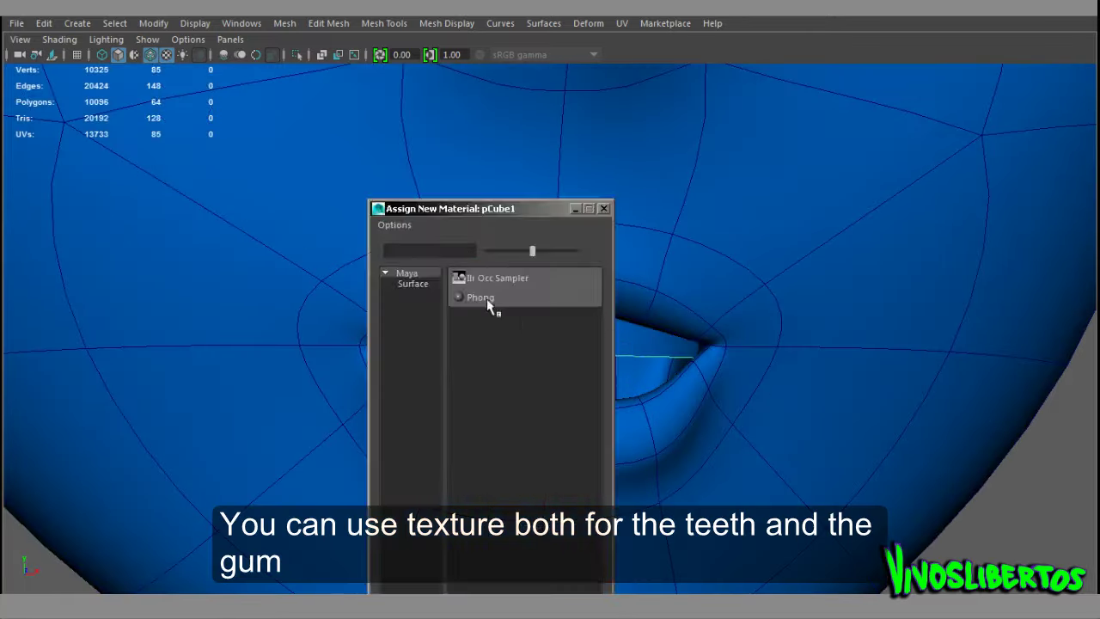
# Apply a white Phong material to the teeth strip and isolate it.
pyautogui.click(488, 305)
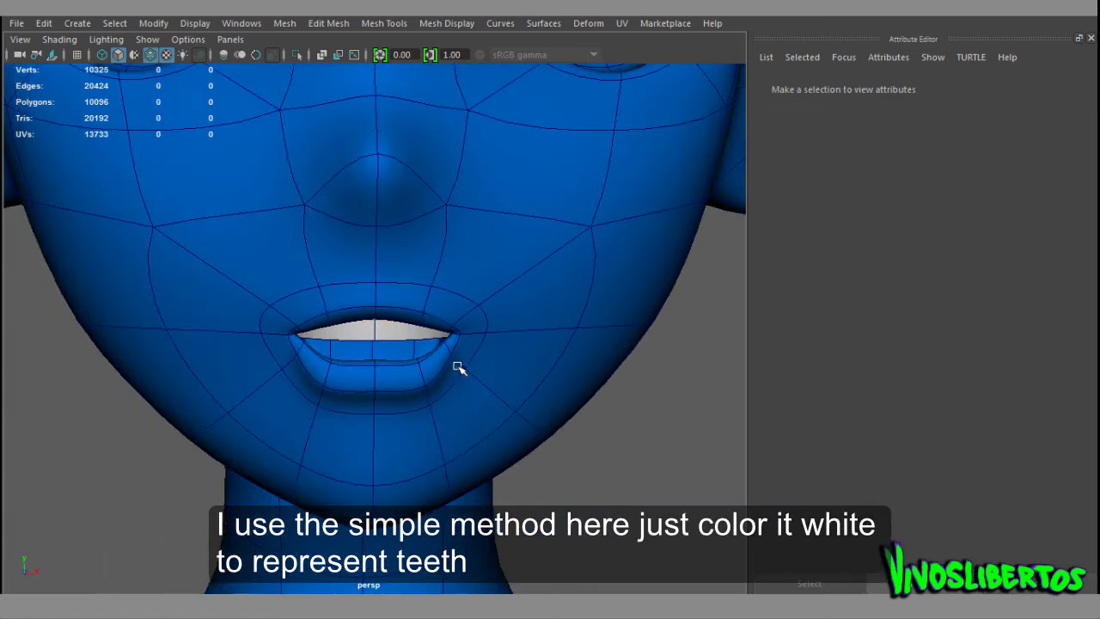
pyautogui.click(403, 320)
pyautogui.moveTo(404, 320)
pyautogui.keyDown('alt'); pyautogui.mouseDown()
pyautogui.moveTo(419, 187)
pyautogui.moveTo(362, 241)
pyautogui.mouseUp(); pyautogui.keyUp('alt')
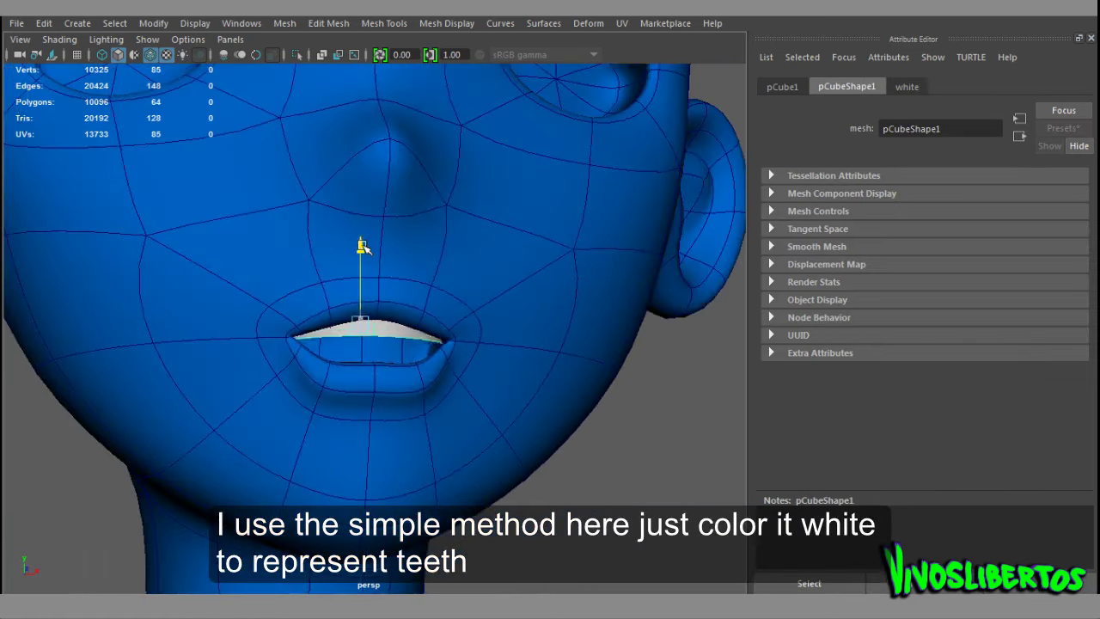
pyautogui.scroll(2, 396, 305)
pyautogui.hotkey('ctrl', '1')
# Extrude the strip's edge loop into a thick rounded ring, then isolate the ring.
pyautogui.keyDown('alt'); pyautogui.moveTo(444, 319); pyautogui.dragTo(404, 271); pyautogui.keyUp('alt')
pyautogui.moveTo(405, 270)
pyautogui.mouseDown(button='right')
pyautogui.moveTo(397, 214)
pyautogui.moveTo(442, 277)
pyautogui.mouseUp(button='right')
pyautogui.moveTo(275, 326)
pyautogui.mouseDown()
pyautogui.moveTo(256, 364)
pyautogui.moveTo(462, 393)
pyautogui.moveTo(439, 283)
pyautogui.moveTo(483, 299)
pyautogui.moveTo(449, 336)
pyautogui.moveTo(491, 373)
pyautogui.moveTo(462, 284)
pyautogui.moveTo(416, 252)
pyautogui.moveTo(393, 319)
pyautogui.moveTo(441, 346)
pyautogui.mouseUp()
pyautogui.click(460, 393)
pyautogui.hotkey('ctrl', '1')
pyautogui.click(449, 335)
pyautogui.hotkey('ctrl', '1')
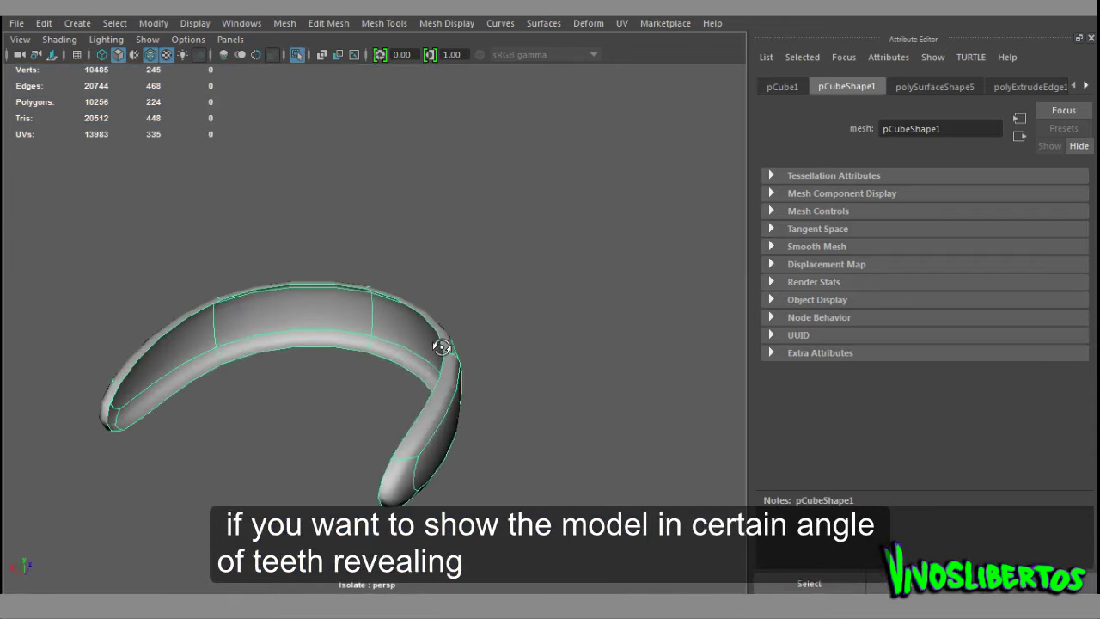
# Replace the edge extrusion with a 0.32 face extrusion of the whole band, checking it in the mouth.
pyautogui.hotkey('ctrl', 'z')
pyautogui.hotkey('ctrl', 'z')
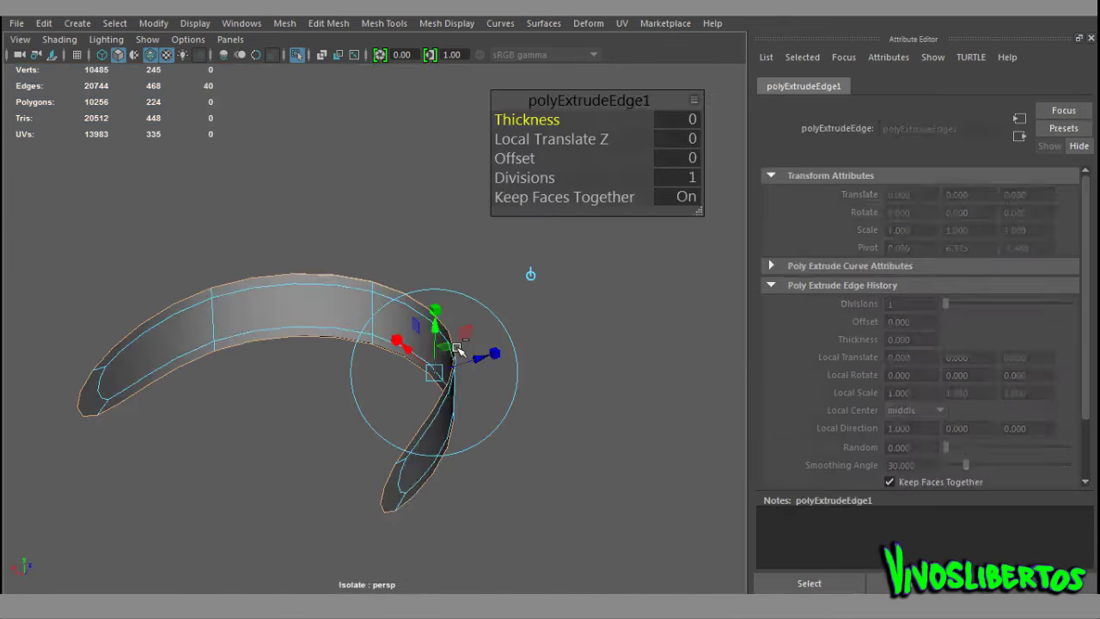
pyautogui.hotkey('ctrl', 'z')
pyautogui.moveTo(393, 189); pyautogui.dragTo(392, 233, button='right')
pyautogui.moveTo(70, 220); pyautogui.dragTo(428, 404)
pyautogui.keyDown('shift'); pyautogui.moveTo(378, 301); pyautogui.dragTo(359, 329, button='right'); pyautogui.keyUp('shift')
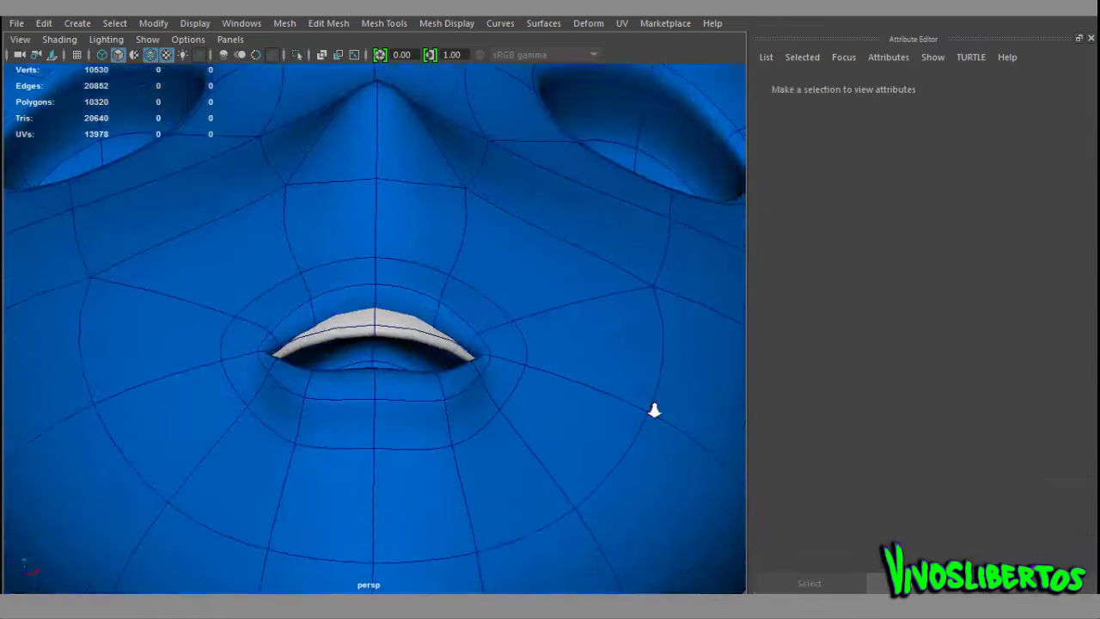
pyautogui.click(390, 304)
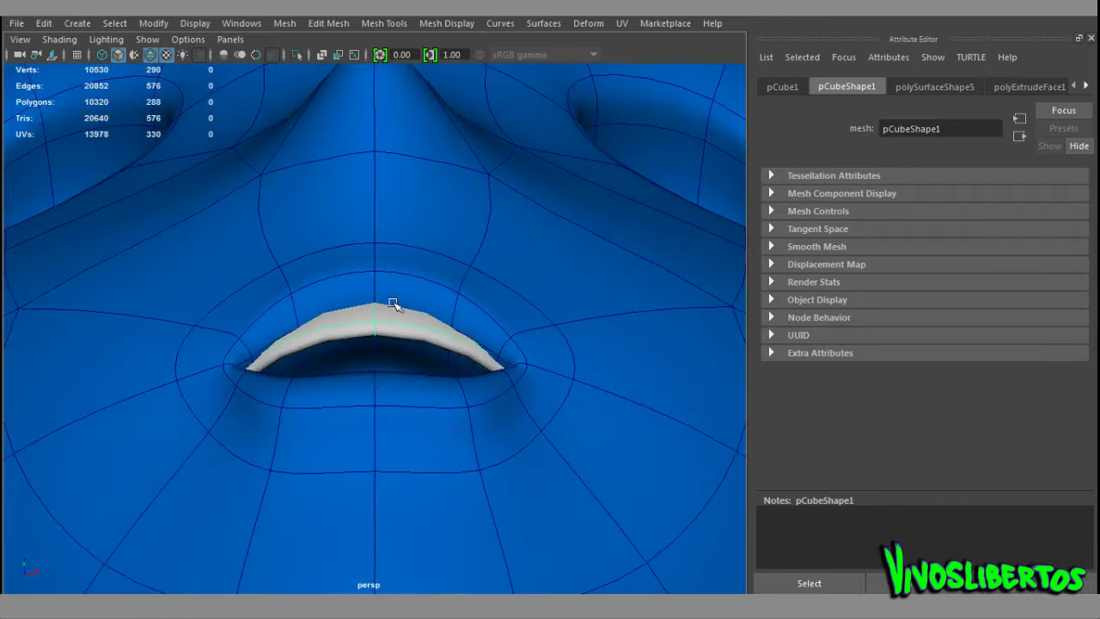
pyautogui.keyDown('alt'); pyautogui.moveTo(390, 305); pyautogui.dragTo(307, 436); pyautogui.keyUp('alt')
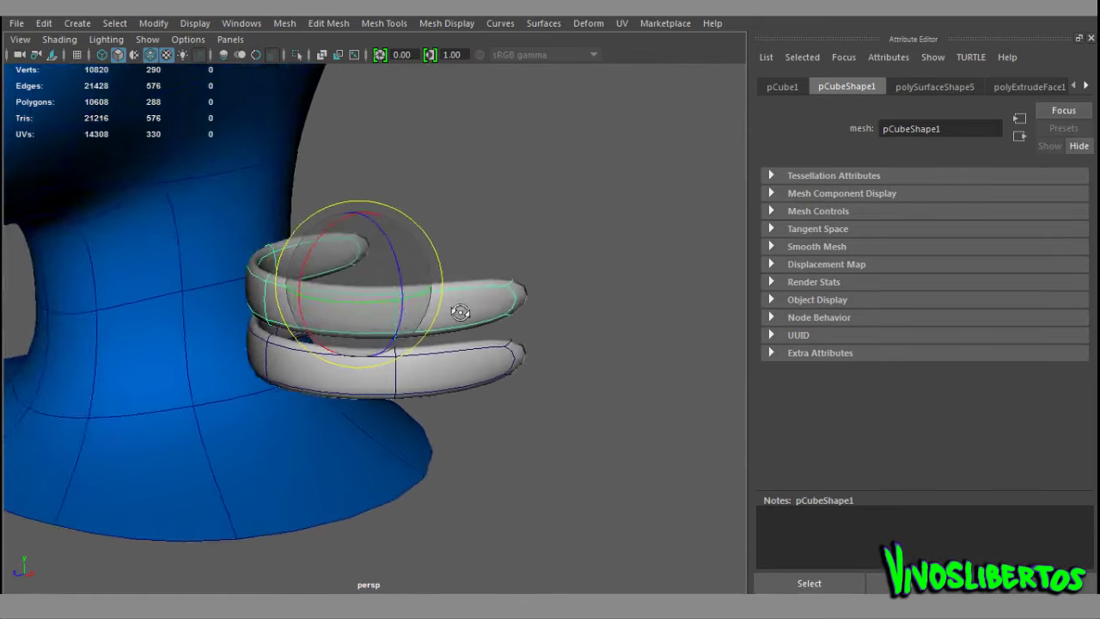
# Rotate the upper teeth band down onto the lower band to test closing the jaw.
pyautogui.keyDown('alt'); pyautogui.moveTo(460, 311); pyautogui.dragTo(528, 318); pyautogui.keyUp('alt')
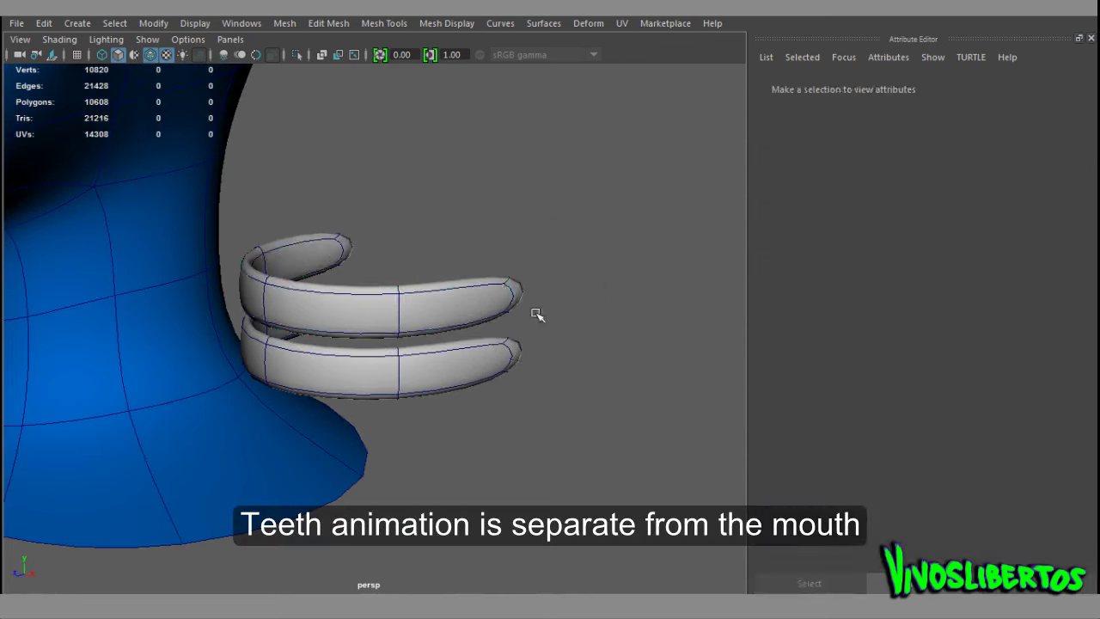
pyautogui.moveTo(626, 413); pyautogui.dragTo(444, 370, button='middle')
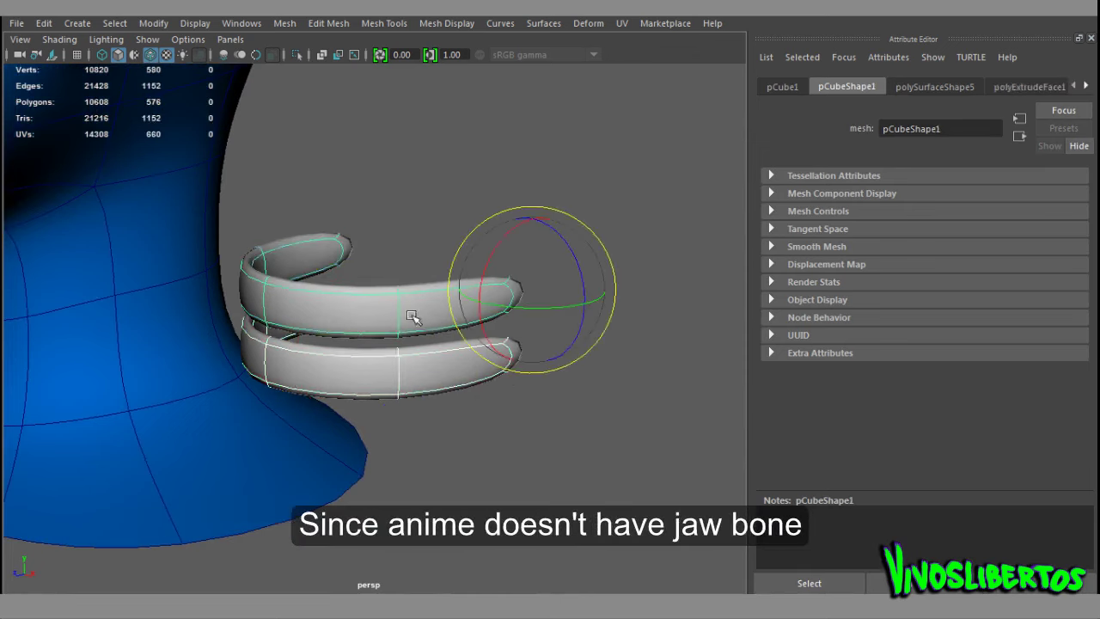
pyautogui.click(437, 300)
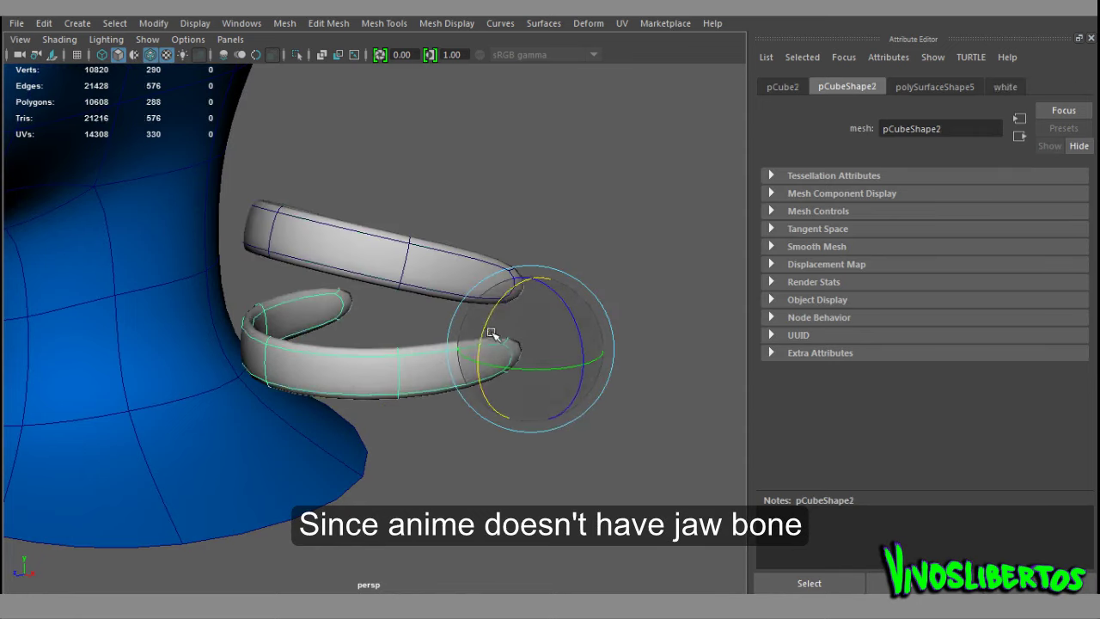
pyautogui.keyDown('alt'); pyautogui.moveTo(431, 360); pyautogui.dragTo(437, 326); pyautogui.keyUp('alt')
pyautogui.click(413, 358)
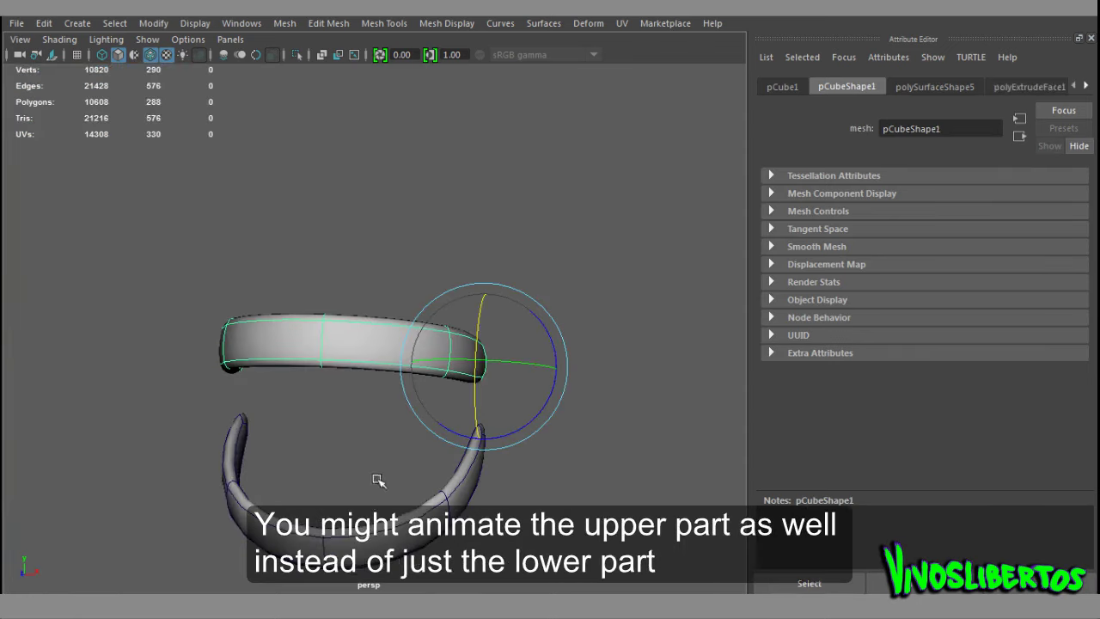
pyautogui.click(381, 478)
# Inspect the upper teeth band's channel values from a view showing the head.
pyautogui.keyDown('alt'); pyautogui.moveTo(380, 479); pyautogui.dragTo(504, 437); pyautogui.keyUp('alt')
pyautogui.scroll(-3, 270, 351)
pyautogui.scroll(3, 394, 361)
pyautogui.scroll(-3, 394, 361)
pyautogui.moveTo(307, 356)
pyautogui.keyDown('alt'); pyautogui.mouseDown()
pyautogui.moveTo(626, 289)
pyautogui.moveTo(503, 336)
pyautogui.mouseUp(); pyautogui.keyUp('alt')
pyautogui.scroll(3, 550, 343)
pyautogui.click(606, 384)
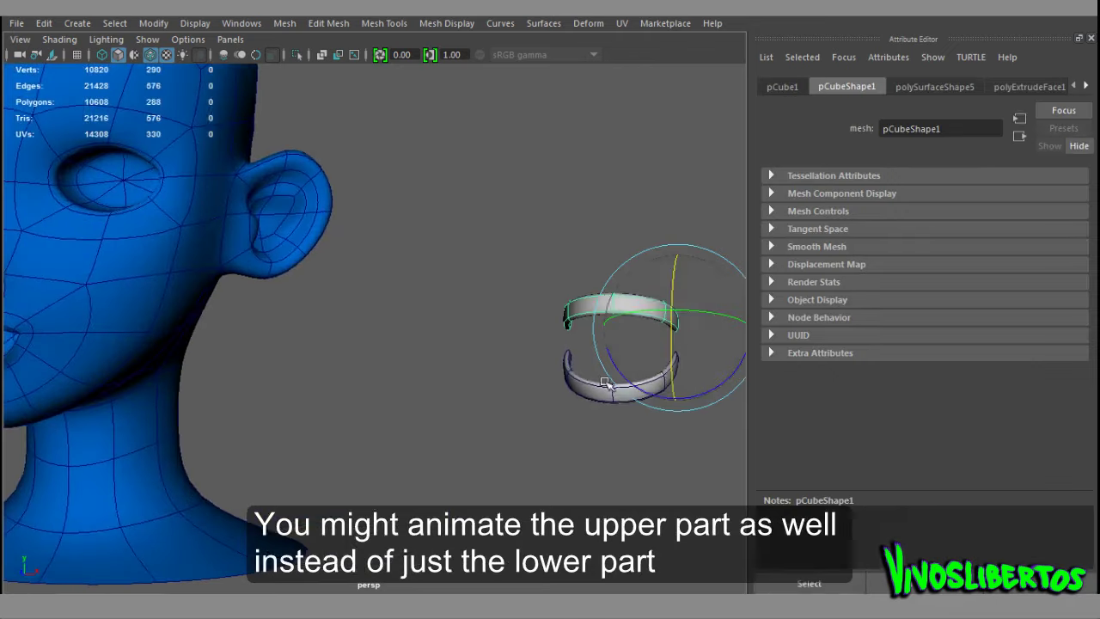
pyautogui.scroll(3, 550, 369)
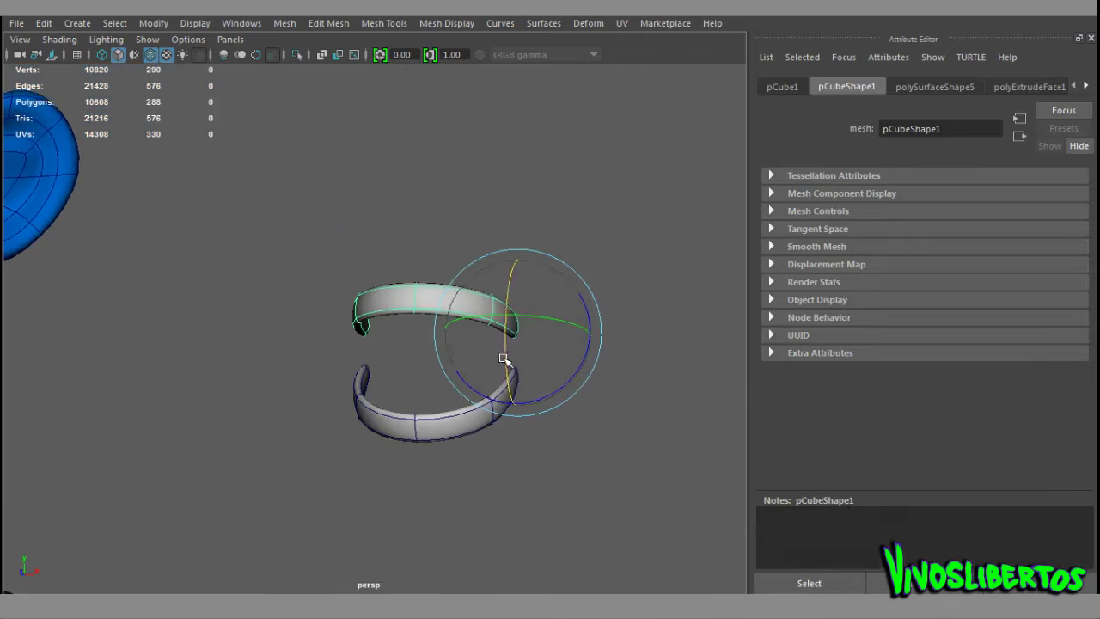
pyautogui.hotkey('ctrl', 'a')
# Select the lower teeth band (pCube2) and leave it rotated open.
pyautogui.click(550, 214)
pyautogui.click(523, 292)
pyautogui.moveTo(522, 292)
pyautogui.keyDown('alt'); pyautogui.mouseDown()
pyautogui.moveTo(557, 299)
pyautogui.moveTo(503, 429)
pyautogui.moveTo(560, 368)
pyautogui.moveTo(675, 478)
pyautogui.moveTo(545, 434)
pyautogui.mouseUp(); pyautogui.keyUp('alt')
pyautogui.click(676, 478)
# Insert three vertical edge loops into the upper band and preview it smoothed.
pyautogui.keyDown('shift'); pyautogui.moveTo(536, 229); pyautogui.dragTo(467, 238, button='right'); pyautogui.keyUp('shift')
pyautogui.click(615, 226)
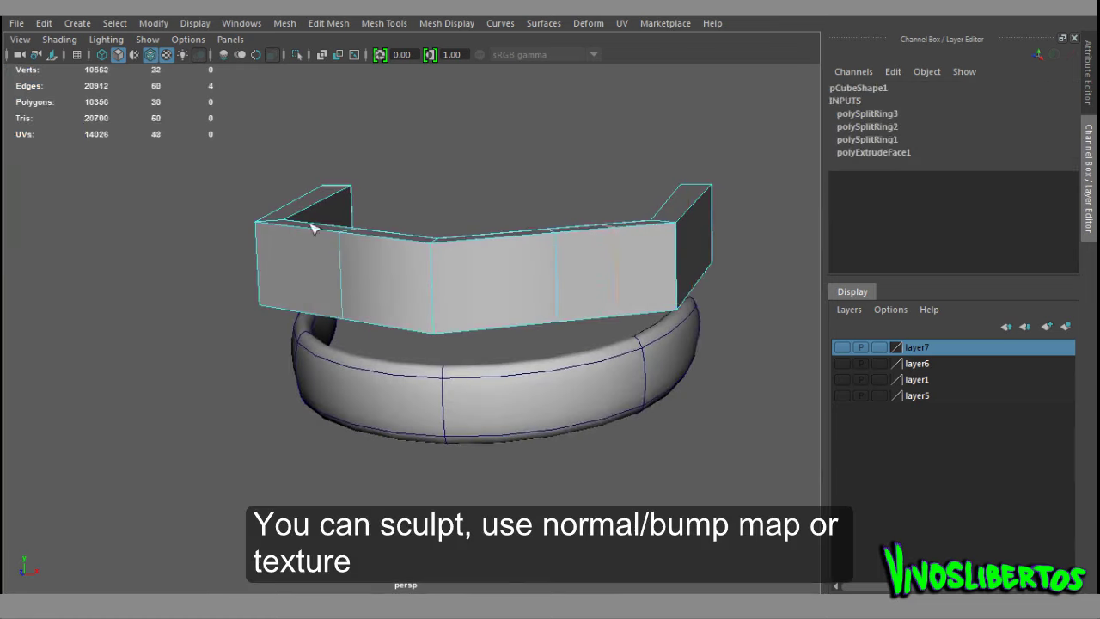
pyautogui.click(296, 226)
pyautogui.click(385, 234)
pyautogui.click(284, 258)
pyautogui.press('3')
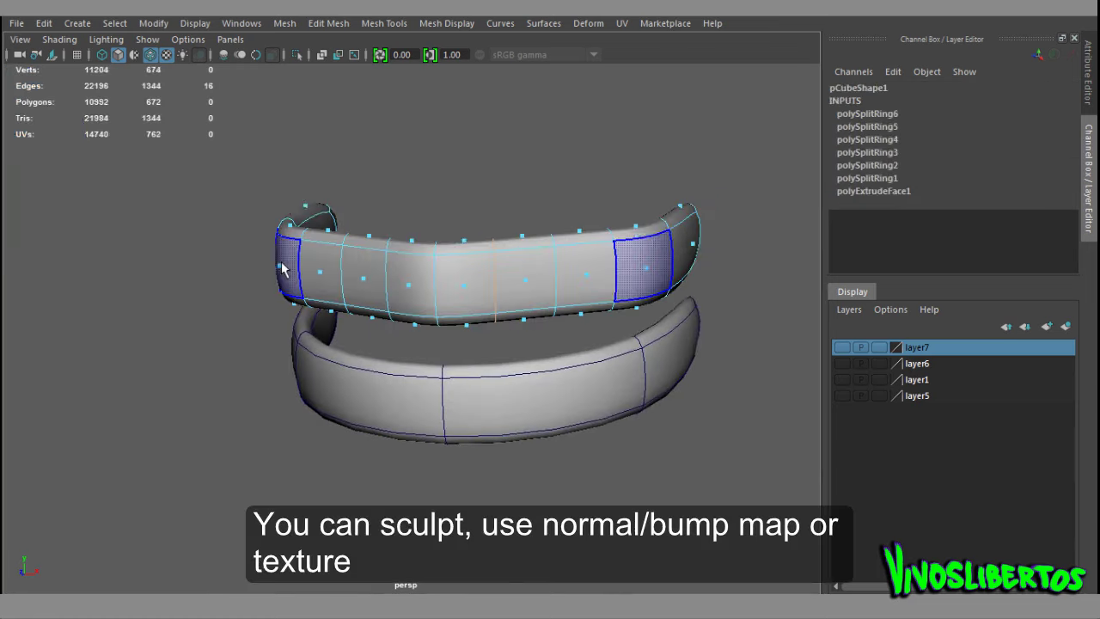
# Extrude the band's front faces with Keep Faces Together off into separate rounded teeth.
pyautogui.click(422, 358)
pyautogui.keyDown('alt'); pyautogui.moveTo(422, 358); pyautogui.dragTo(541, 336, button='right'); pyautogui.keyUp('alt')
pyautogui.moveTo(540, 336)
pyautogui.keyDown('alt'); pyautogui.mouseDown()
pyautogui.moveTo(392, 386)
pyautogui.moveTo(413, 258)
pyautogui.mouseUp(); pyautogui.keyUp('alt')
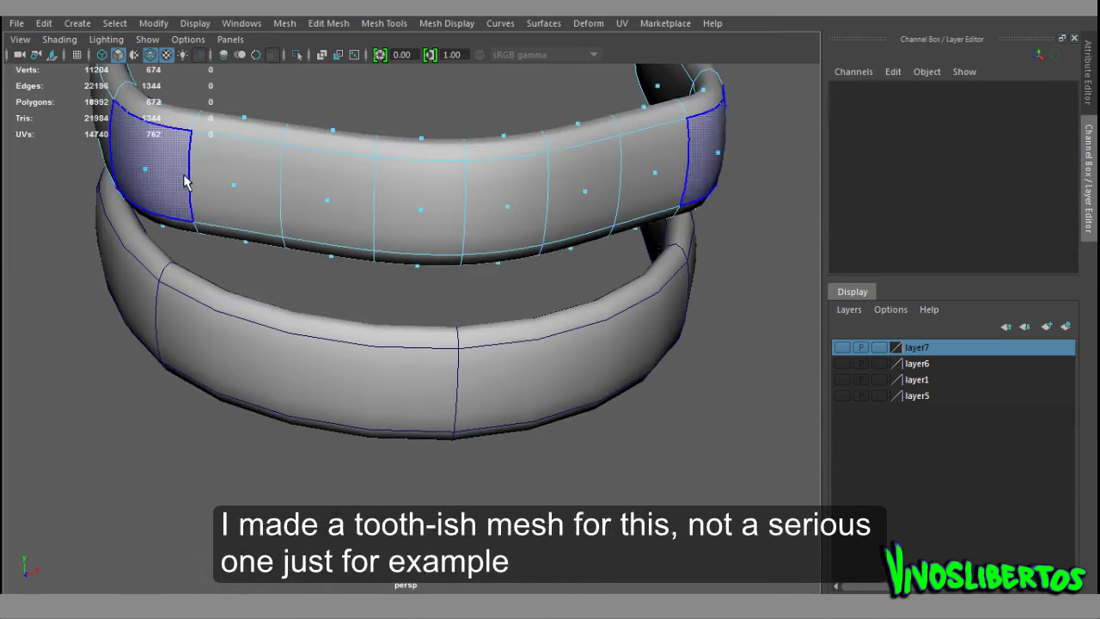
pyautogui.click(405, 215)
pyautogui.hotkey('ctrl', 'e')
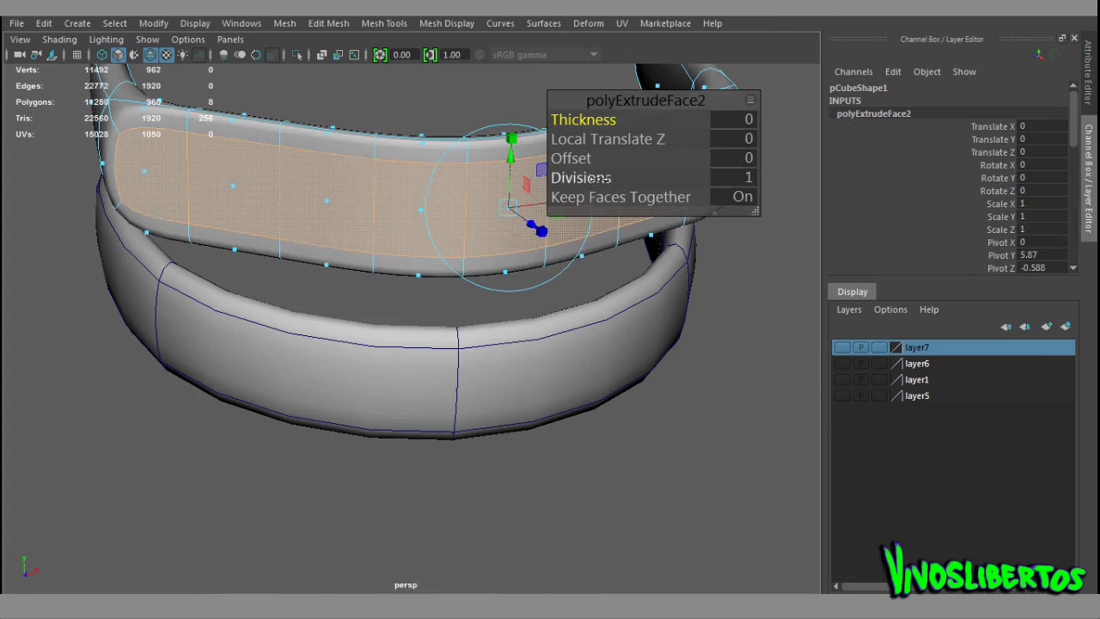
pyautogui.click(617, 198)
pyautogui.moveTo(515, 249)
pyautogui.keyDown('alt'); pyautogui.mouseDown()
pyautogui.moveTo(427, 256)
pyautogui.moveTo(428, 275)
pyautogui.moveTo(625, 421)
pyautogui.moveTo(589, 312)
pyautogui.mouseUp(); pyautogui.keyUp('alt')
pyautogui.click(634, 386)
# Extrude two faces and pull them down into a pair of long fangs.
pyautogui.scroll(-3, 633, 384)
pyautogui.scroll(3, 545, 160)
pyautogui.click(544, 160)
pyautogui.keyDown('shift'); pyautogui.click(582, 253); pyautogui.keyUp('shift')
pyautogui.keyDown('shift'); pyautogui.moveTo(579, 257); pyautogui.dragTo(578, 284, button='right'); pyautogui.keyUp('shift')
pyautogui.moveTo(539, 320); pyautogui.dragTo(530, 394)
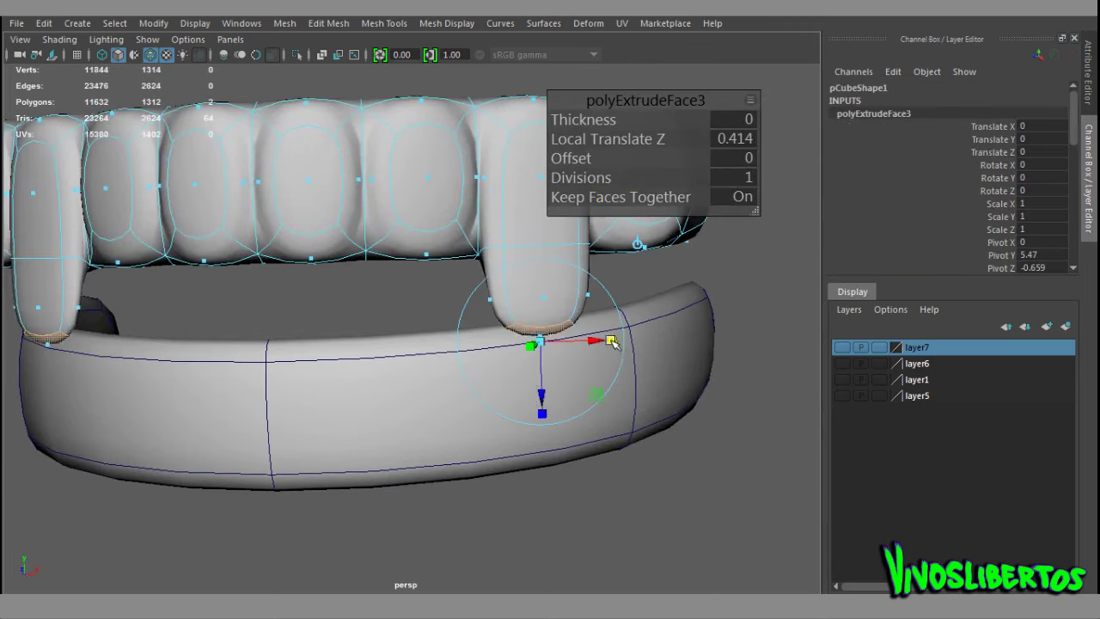
# Zoom in on one fang tip in low-poly cage view and try the scale and move tools.
pyautogui.keyDown('alt'); pyautogui.moveTo(610, 342); pyautogui.dragTo(565, 287); pyautogui.keyUp('alt')
pyautogui.keyDown('alt'); pyautogui.moveTo(564, 287); pyautogui.dragTo(592, 275, button='right'); pyautogui.keyUp('alt')
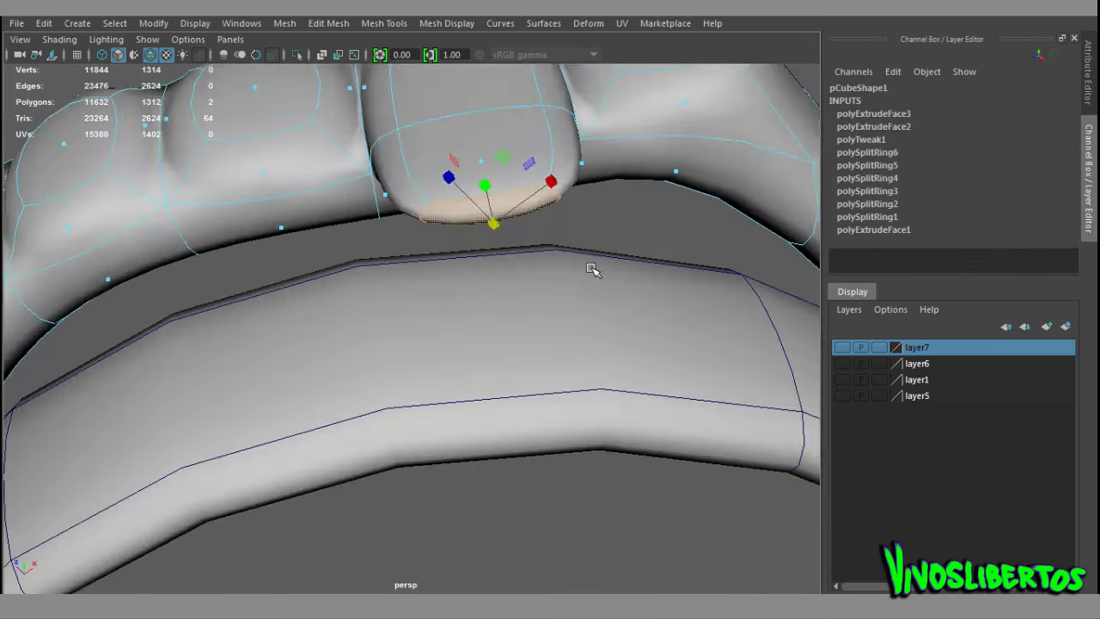
pyautogui.press('1')
pyautogui.press('w')
pyautogui.click(550, 216)
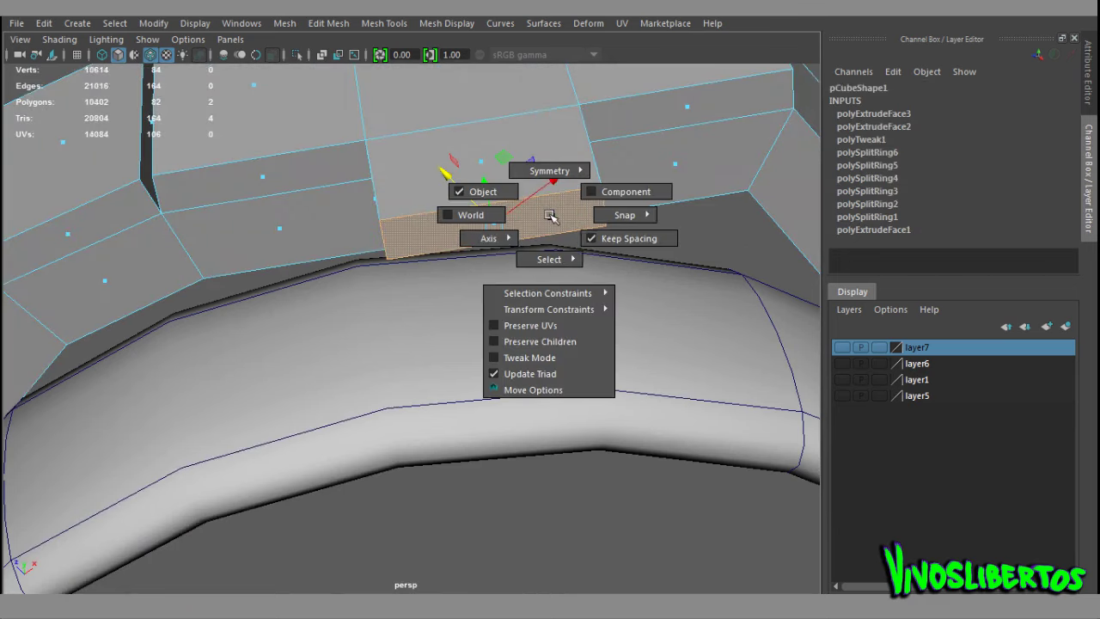
pyautogui.press('e')
pyautogui.press('r')
pyautogui.click(549, 216)
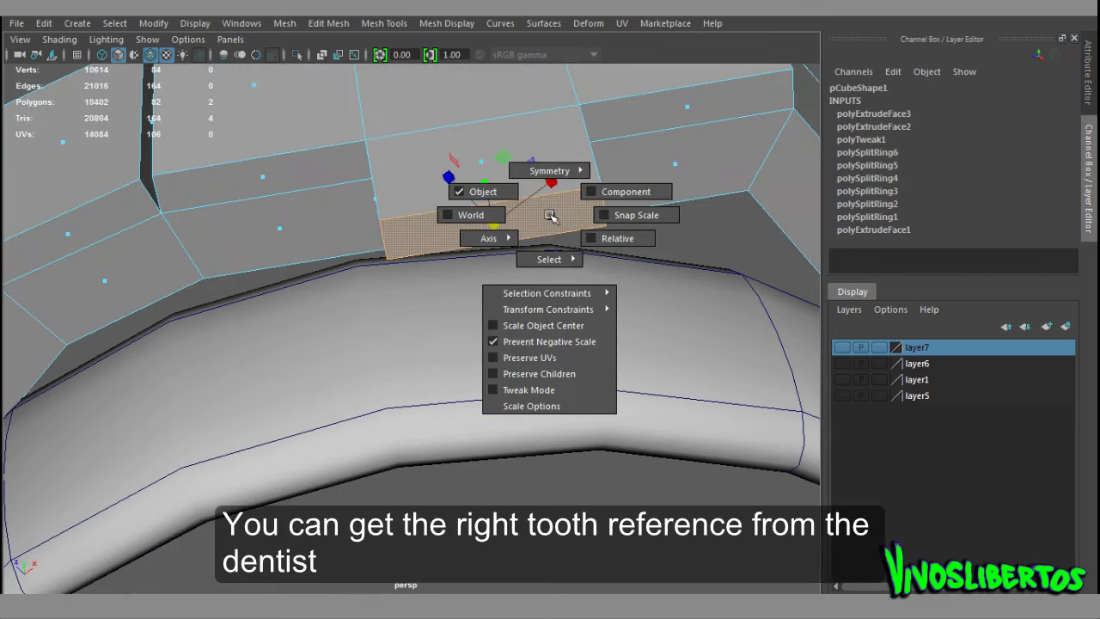
pyautogui.press('w')
pyautogui.click(505, 234)
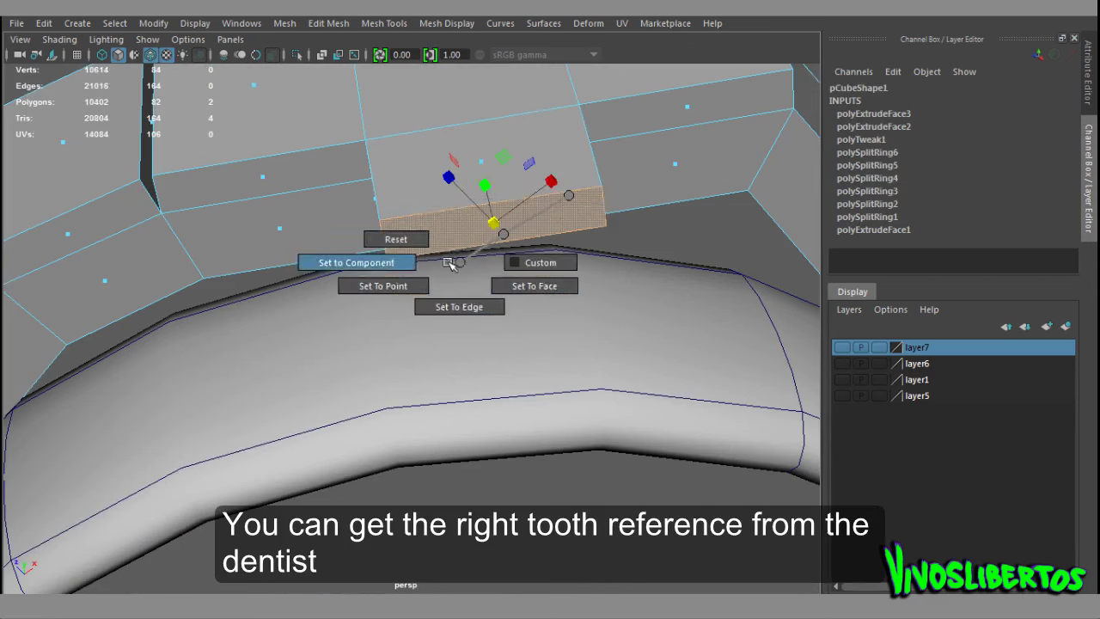
# Align the move axes to an edge and shrink the fang's end face into a pointed tip.
pyautogui.moveTo(541, 262)
pyautogui.click(531, 283)
pyautogui.press('w')
pyautogui.moveTo(507, 234); pyautogui.dragTo(407, 281)
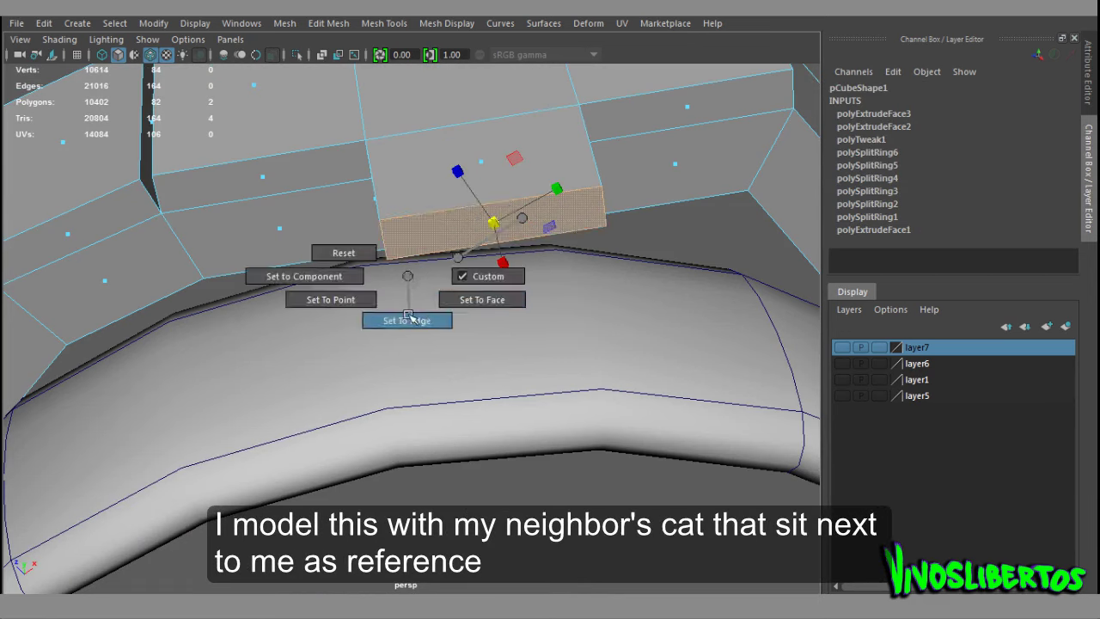
pyautogui.click(409, 318)
pyautogui.click(422, 229)
pyautogui.moveTo(422, 229); pyautogui.dragTo(474, 228)
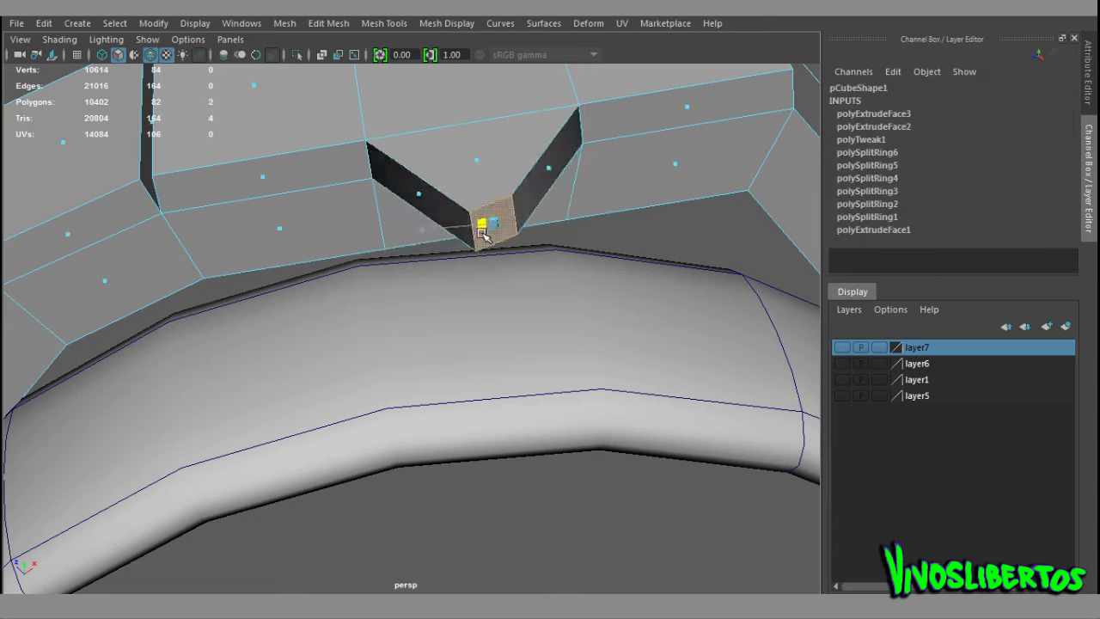
pyautogui.press('F8')
# Zero the teeth's position value and raise the upper teeth (pCube1) up into the mouth.
pyautogui.click(373, 228)
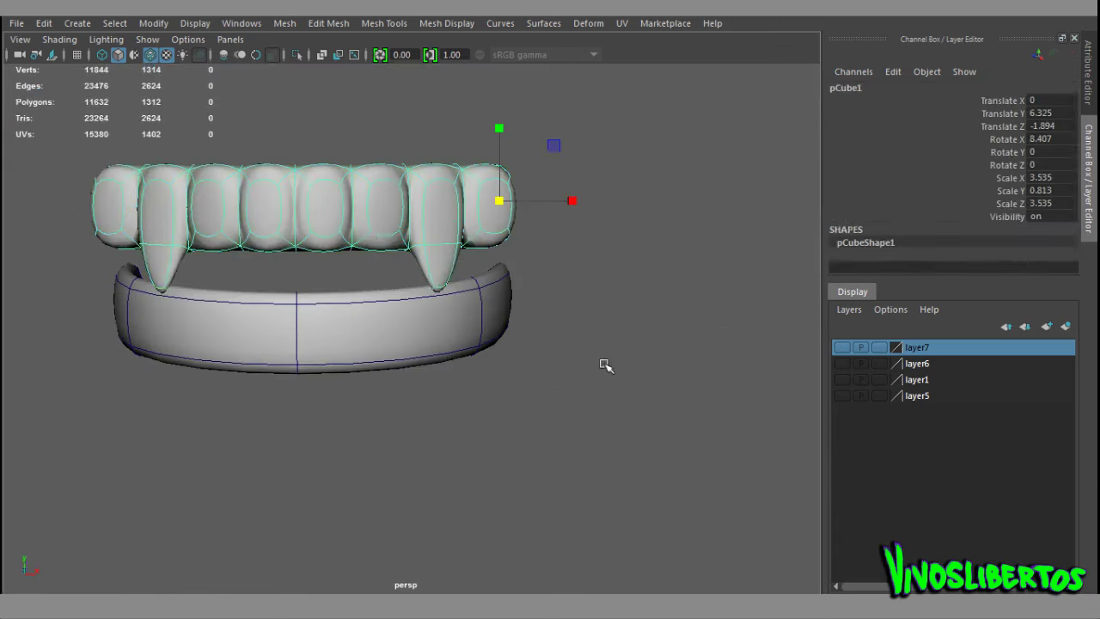
pyautogui.scroll(-5, 602, 366)
pyautogui.write('0')
pyautogui.press('Return')
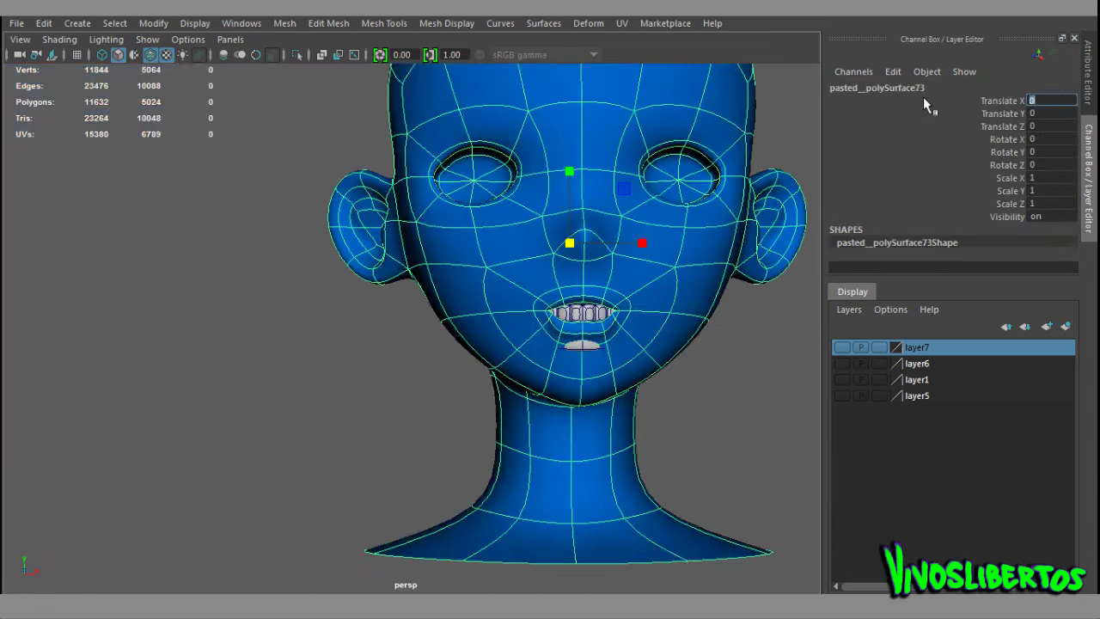
pyautogui.scroll(5, 527, 393)
pyautogui.click(571, 264)
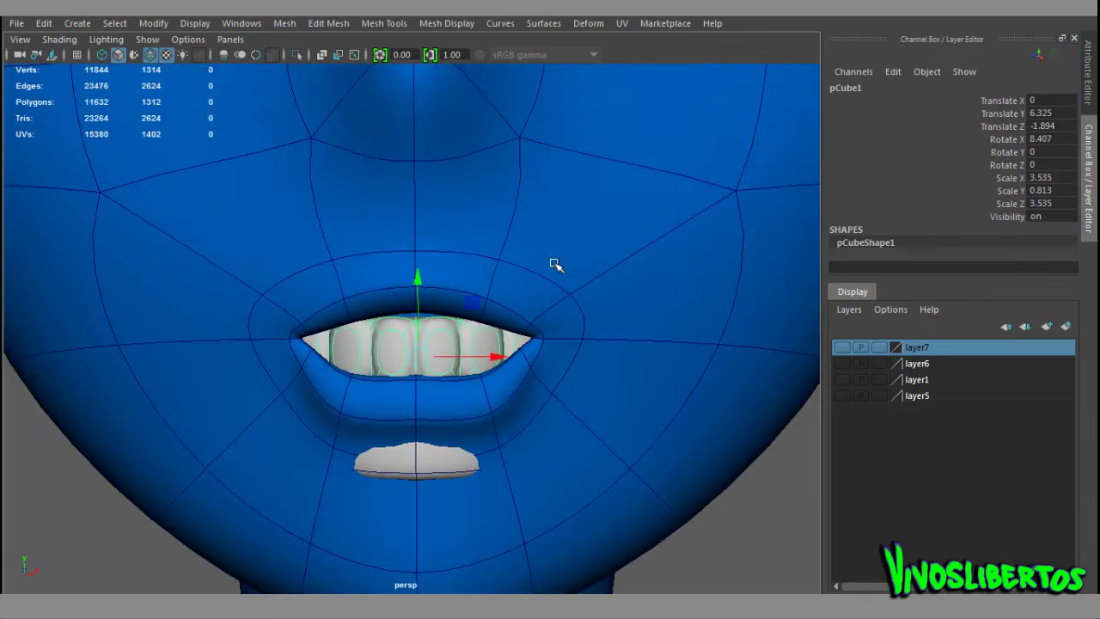
pyautogui.moveTo(416, 276); pyautogui.dragTo(417, 247)
# Flip the duplicated fanged teeth with Rotate Z -180 to form the lower row.
pyautogui.moveTo(725, 449)
pyautogui.keyDown('alt'); pyautogui.mouseDown()
pyautogui.moveTo(570, 422)
pyautogui.moveTo(422, 418)
pyautogui.mouseUp(); pyautogui.keyUp('alt')
pyautogui.click(418, 418)
pyautogui.scroll(3, 470, 414)
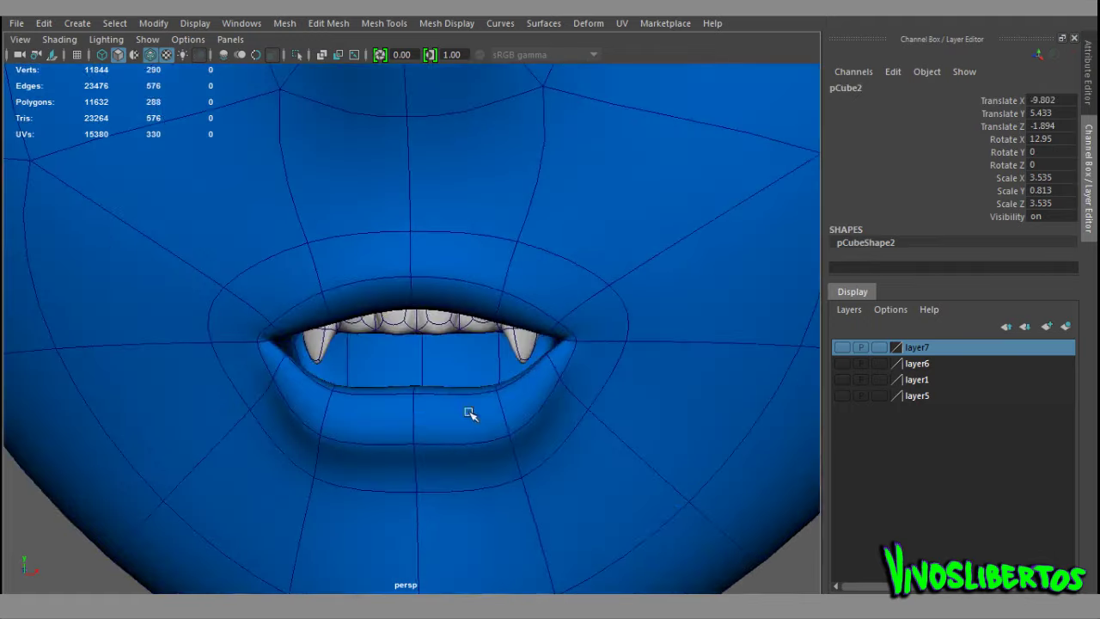
pyautogui.moveTo(147, 92)
pyautogui.keyDown('alt'); pyautogui.mouseDown()
pyautogui.moveTo(403, 275)
pyautogui.moveTo(413, 262)
pyautogui.mouseUp(); pyautogui.keyUp('alt')
pyautogui.click(417, 325)
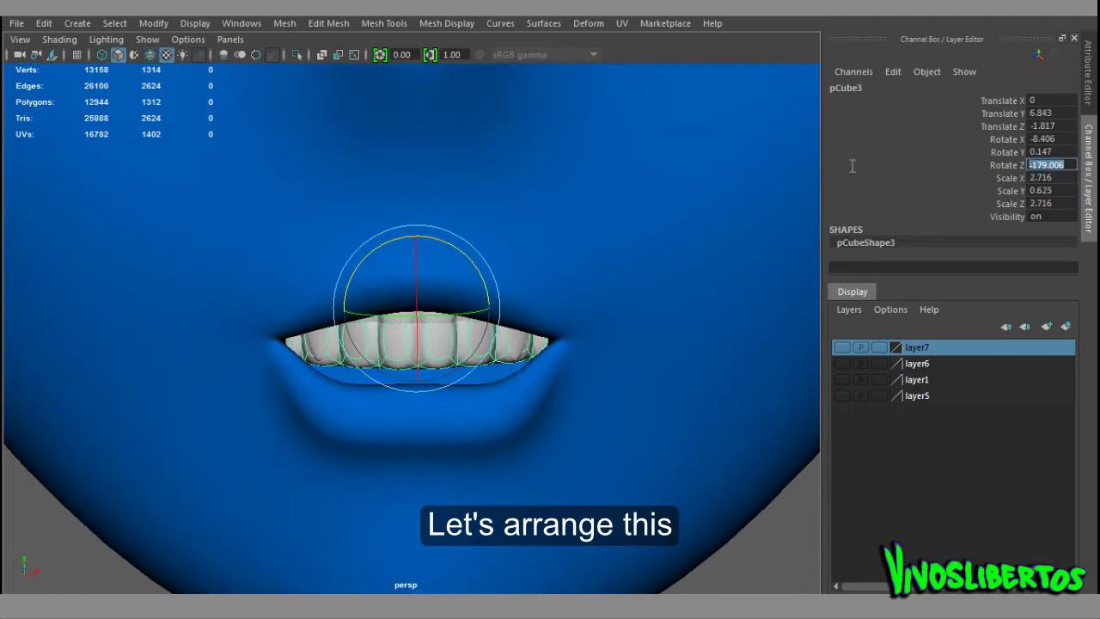
pyautogui.click(528, 393)
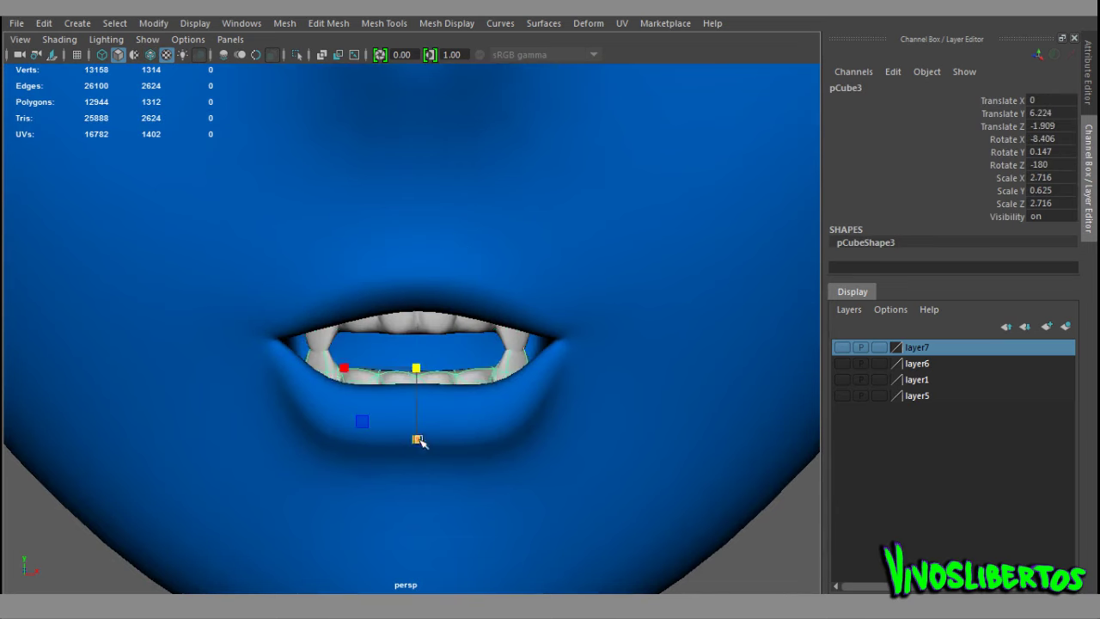
pyautogui.keyDown('alt'); pyautogui.moveTo(444, 453); pyautogui.dragTo(424, 378); pyautogui.keyUp('alt')
pyautogui.moveTo(362, 355)
pyautogui.keyDown('alt'); pyautogui.mouseDown()
pyautogui.moveTo(393, 422)
pyautogui.moveTo(392, 365)
pyautogui.mouseUp(); pyautogui.keyUp('alt')
pyautogui.click(732, 503)
pyautogui.moveTo(731, 503)
pyautogui.keyDown('alt'); pyautogui.mouseDown()
pyautogui.moveTo(484, 398)
pyautogui.moveTo(555, 432)
pyautogui.moveTo(666, 407)
pyautogui.moveTo(602, 412)
pyautogui.mouseUp(); pyautogui.keyUp('alt')
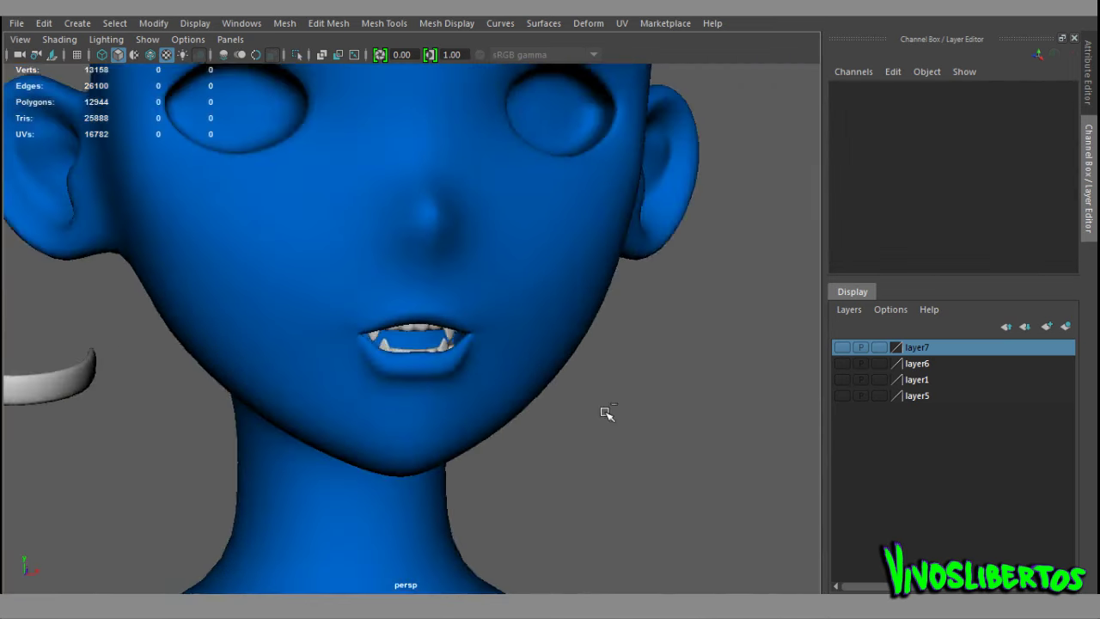
# Select the lining faces inside the head's mouth.
pyautogui.click(503, 329)
pyautogui.press('f')
pyautogui.moveTo(449, 190); pyautogui.dragTo(452, 230, button='right')
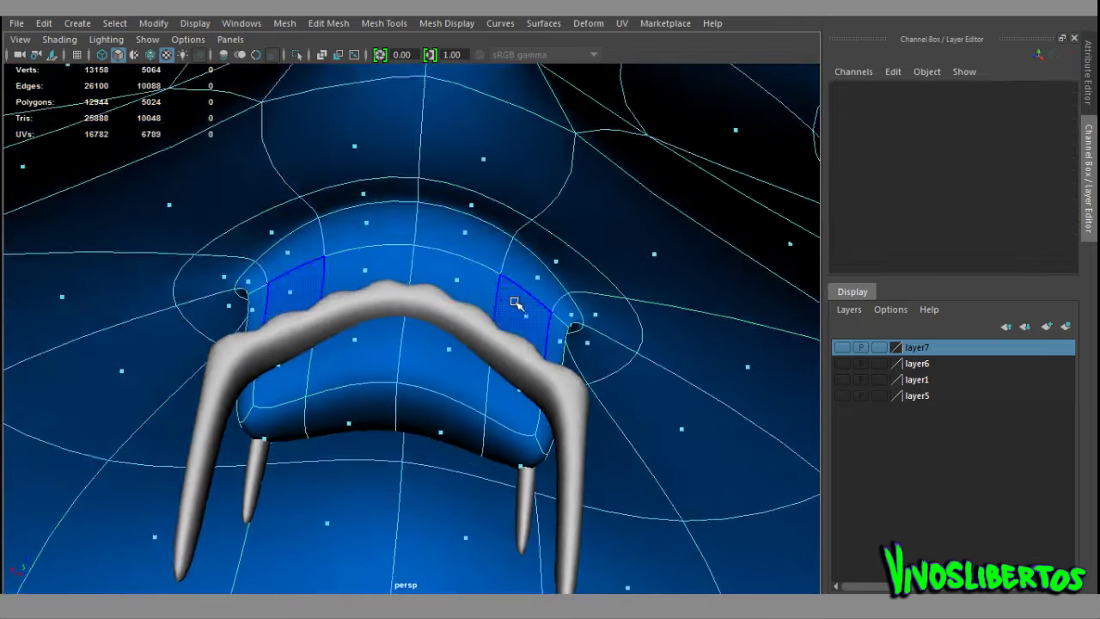
pyautogui.click(527, 314)
pyautogui.keyDown('shift'); pyautogui.click(461, 341); pyautogui.keyUp('shift')
pyautogui.keyDown('shift'); pyautogui.click(503, 411); pyautogui.keyUp('shift')
pyautogui.keyDown('alt'); pyautogui.moveTo(503, 411); pyautogui.dragTo(516, 432); pyautogui.keyUp('alt')
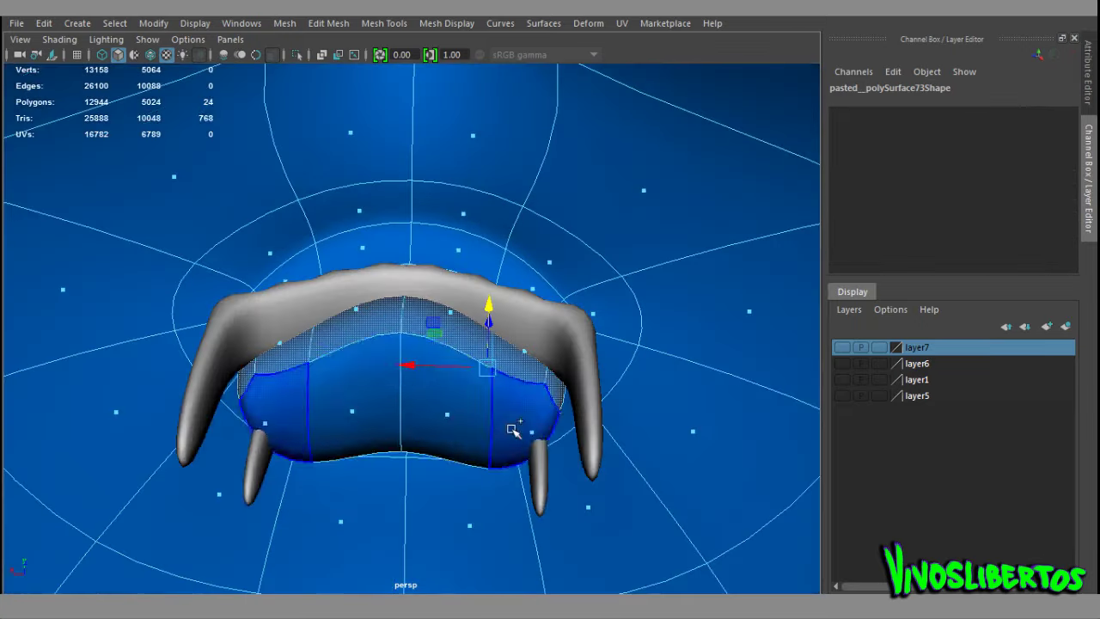
pyautogui.keyDown('shift'); pyautogui.click(412, 422); pyautogui.keyUp('shift')
# Assign a new Phong material (phong3) to the faces and colour it dark red.
pyautogui.keyDown('alt'); pyautogui.moveTo(412, 422); pyautogui.dragTo(413, 387); pyautogui.keyUp('alt')
pyautogui.keyDown('shift'); pyautogui.moveTo(413, 388); pyautogui.dragTo(424, 580, button='right'); pyautogui.keyUp('shift')
pyautogui.click(480, 296)
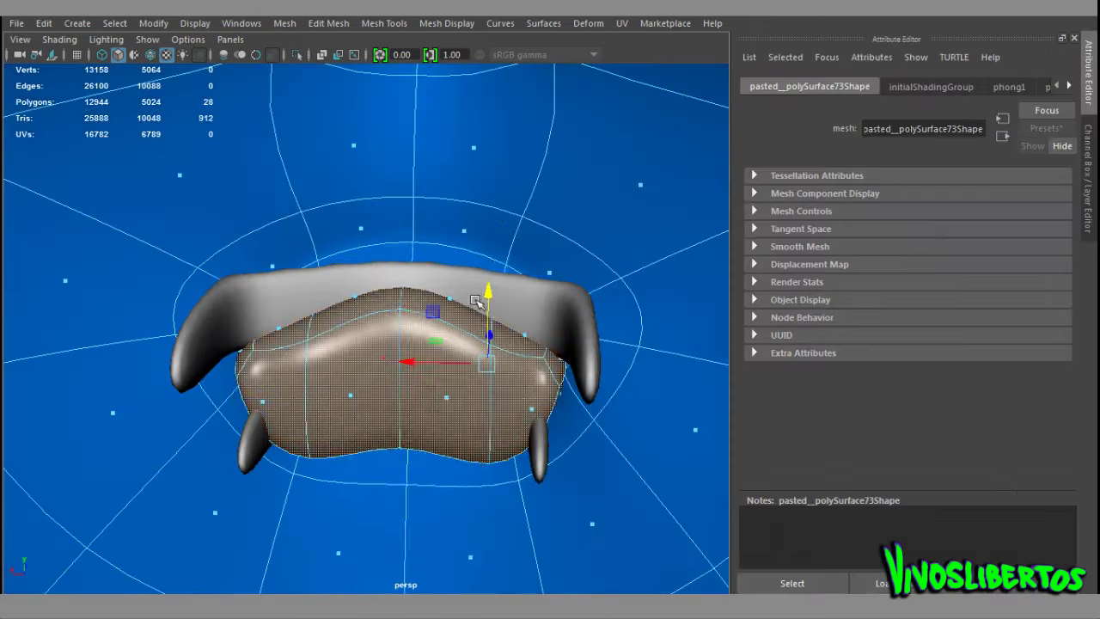
pyautogui.click(913, 271)
pyautogui.moveTo(952, 332)
pyautogui.mouseDown()
pyautogui.moveTo(916, 337)
pyautogui.moveTo(955, 333)
pyautogui.mouseUp()
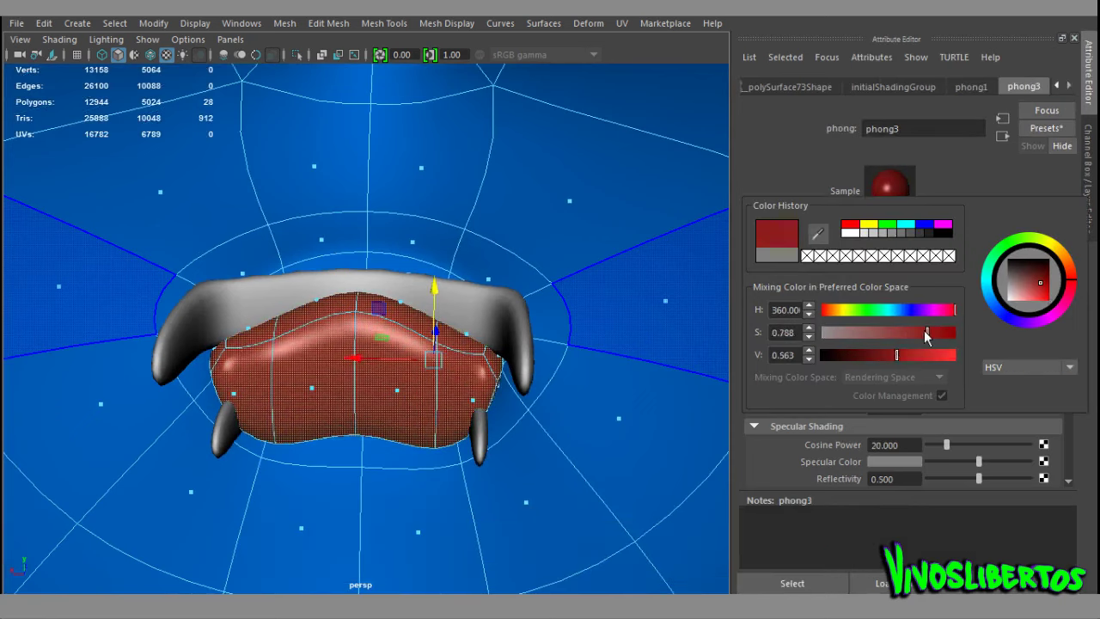
# Clear the selection and view the whole head with its red mouth interior.
pyautogui.scroll(-3, 1012, 412)
pyautogui.scroll(-3, 593, 297)
pyautogui.scroll(-3, 593, 297)
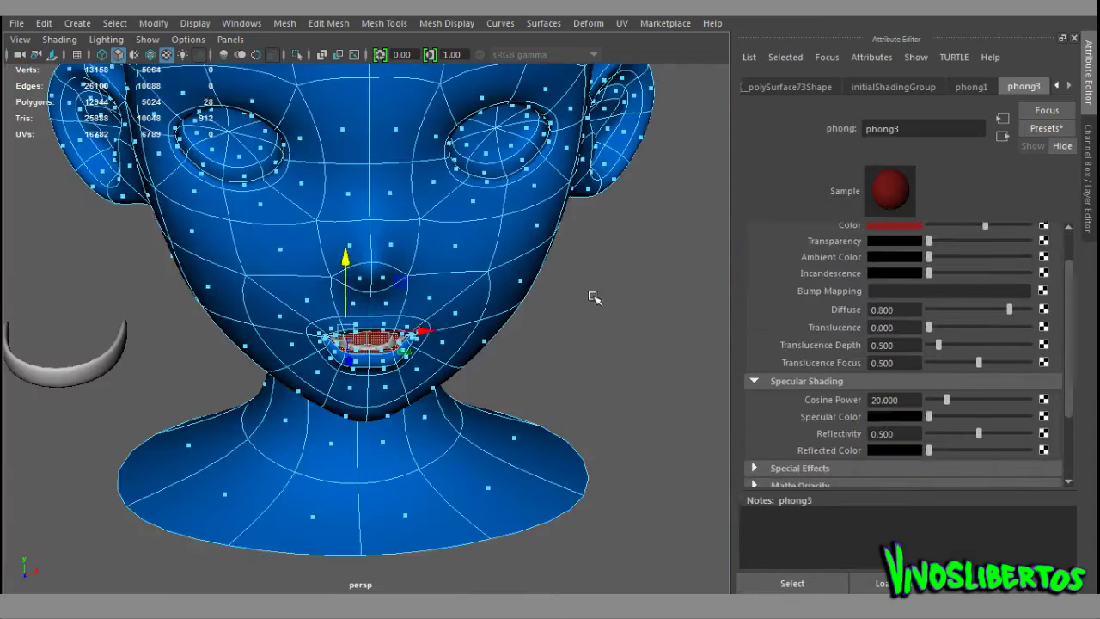
pyautogui.click(592, 297)
pyautogui.keyDown('alt'); pyautogui.moveTo(613, 352); pyautogui.dragTo(491, 275); pyautogui.keyUp('alt')
pyautogui.keyDown('alt'); pyautogui.moveTo(491, 275); pyautogui.dragTo(516, 398, button='right'); pyautogui.keyUp('alt')
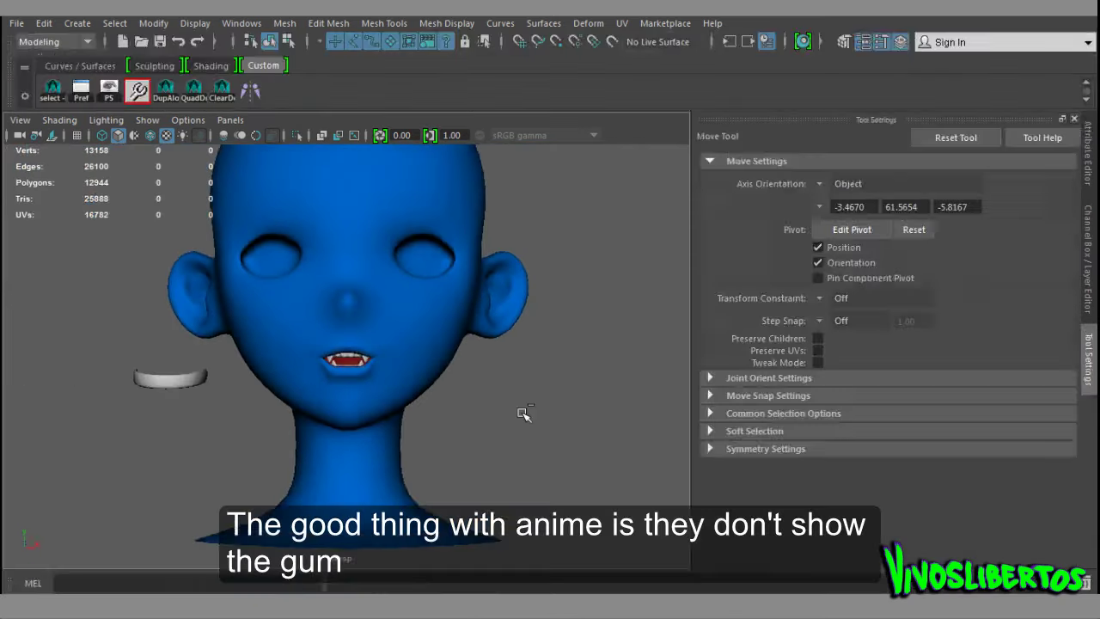
# Maximize the viewport and pull the upper-lip faces down over the teeth.
pyautogui.hotkey('ctrl', 'space')
pyautogui.scroll(5, 847, 442)
pyautogui.keyDown('alt'); pyautogui.moveTo(848, 442); pyautogui.dragTo(903, 375); pyautogui.keyUp('alt')
pyautogui.click(606, 313)
pyautogui.keyDown('alt'); pyautogui.moveTo(532, 294); pyautogui.dragTo(387, 331); pyautogui.keyUp('alt')
pyautogui.moveTo(587, 190); pyautogui.dragTo(544, 236, button='right')
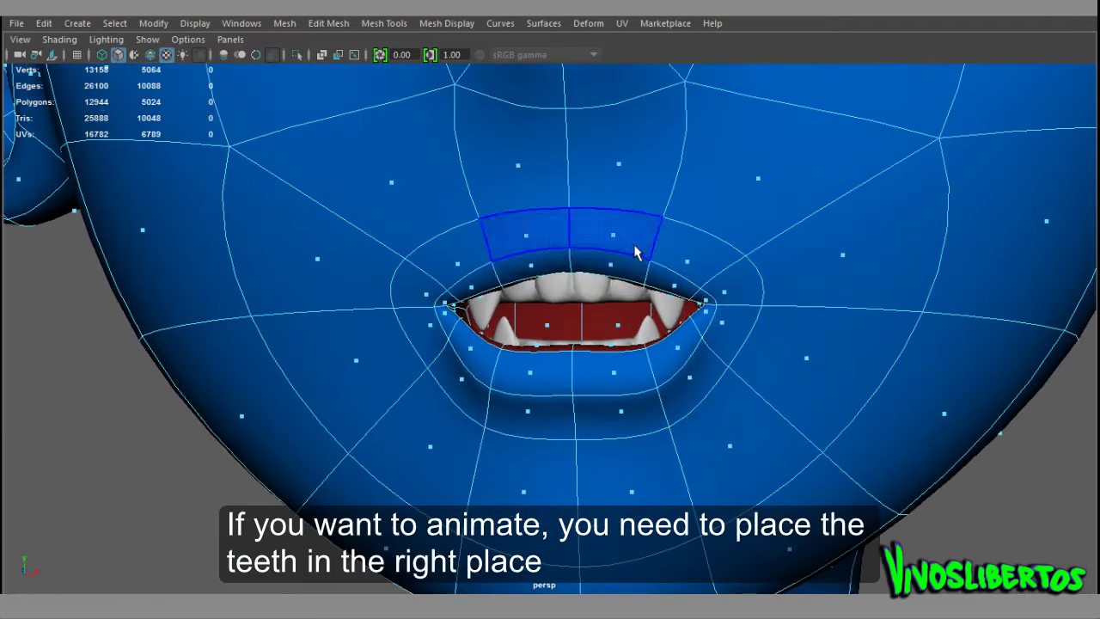
pyautogui.moveTo(481, 215); pyautogui.dragTo(641, 256)
pyautogui.moveTo(615, 206)
pyautogui.mouseDown()
pyautogui.moveTo(614, 239)
pyautogui.moveTo(629, 197)
pyautogui.mouseUp()
# Push the lower-lip faces up over the teeth and return to object selection.
pyautogui.click(622, 368)
pyautogui.moveTo(623, 300)
pyautogui.mouseDown()
pyautogui.moveTo(624, 252)
pyautogui.moveTo(730, 314)
pyautogui.moveTo(670, 398)
pyautogui.mouseUp()
pyautogui.scroll(-3, 670, 398)
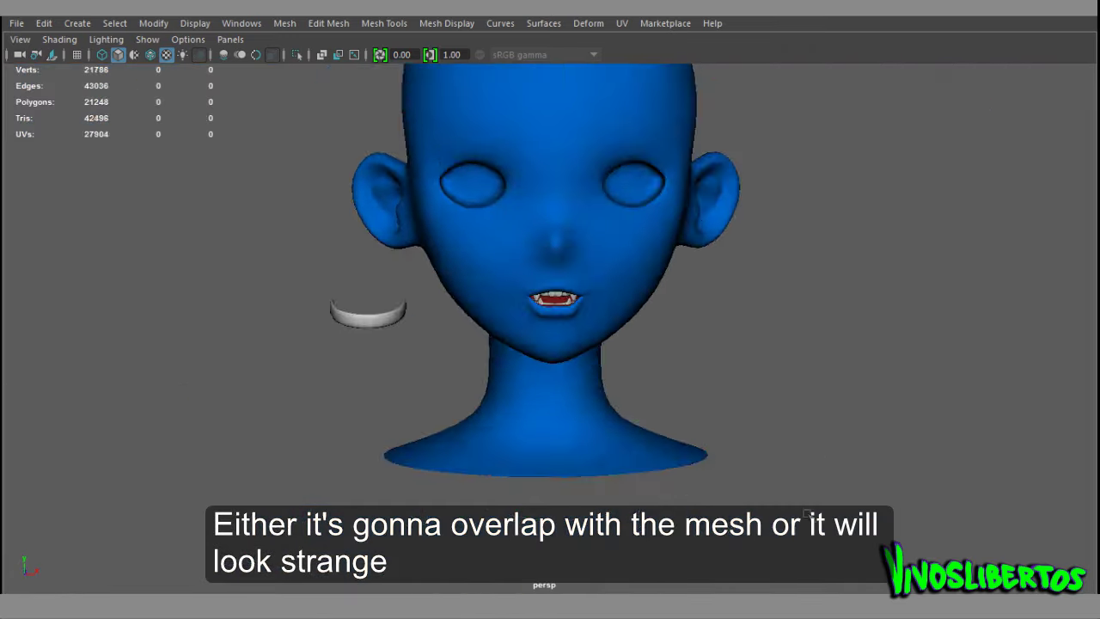
pyautogui.keyDown('alt'); pyautogui.moveTo(774, 404); pyautogui.dragTo(761, 376); pyautogui.keyUp('alt')
# Create a cube at the origin and convert it to a Smooth Proxy shape.
pyautogui.keyDown('shift'); pyautogui.moveTo(665, 442); pyautogui.dragTo(663, 449, button='right'); pyautogui.keyUp('shift')
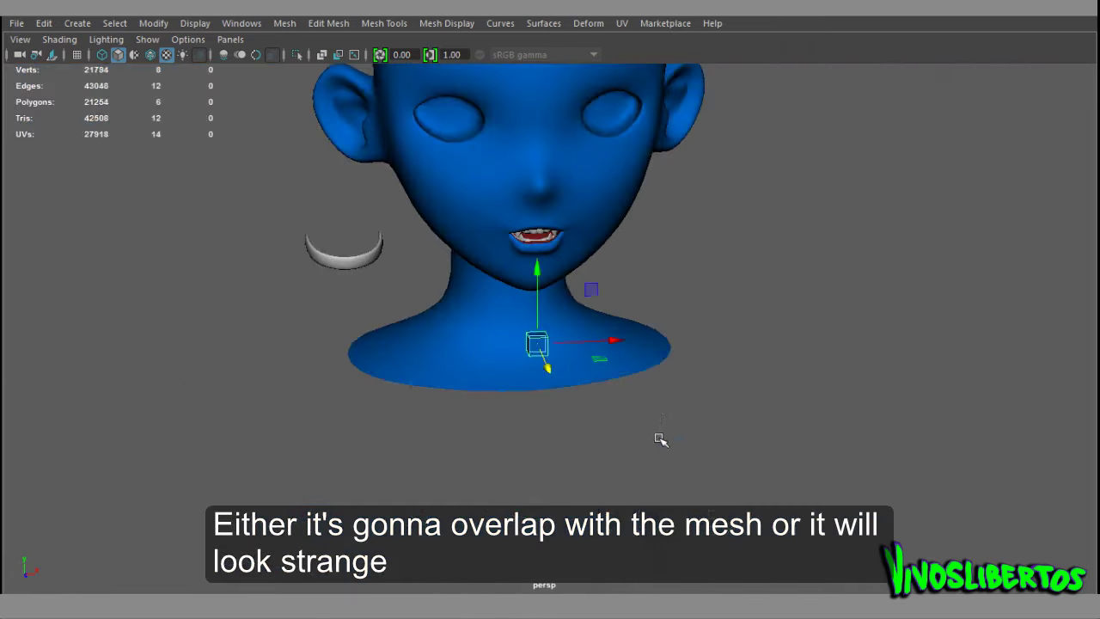
pyautogui.keyDown('alt'); pyautogui.moveTo(662, 450); pyautogui.dragTo(593, 370); pyautogui.keyUp('alt')
pyautogui.keyDown('alt'); pyautogui.moveTo(543, 323); pyautogui.dragTo(727, 386); pyautogui.keyUp('alt')
pyautogui.keyDown('shift'); pyautogui.moveTo(559, 238); pyautogui.dragTo(478, 327, button='right'); pyautogui.keyUp('shift')
pyautogui.moveTo(473, 370)
pyautogui.keyDown('alt'); pyautogui.mouseDown()
pyautogui.moveTo(569, 388)
pyautogui.moveTo(466, 350)
pyautogui.mouseUp(); pyautogui.keyUp('alt')
pyautogui.press('w')
pyautogui.press('3')
# Assign the existing red phong3 material to the new tongue cube.
pyautogui.moveTo(540, 359)
pyautogui.mouseDown(button='right')
pyautogui.moveTo(574, 585)
pyautogui.moveTo(630, 586)
pyautogui.mouseUp(button='right')
pyautogui.moveTo(577, 350)
pyautogui.keyDown('alt'); pyautogui.mouseDown()
pyautogui.moveTo(541, 189)
pyautogui.moveTo(685, 216)
pyautogui.mouseUp(); pyautogui.keyUp('alt')
pyautogui.scroll(3, 737, 277)
pyautogui.scroll(-3, 736, 277)
pyautogui.moveTo(404, 319)
pyautogui.keyDown('alt'); pyautogui.mouseDown()
pyautogui.moveTo(532, 253)
pyautogui.moveTo(455, 238)
pyautogui.mouseUp(); pyautogui.keyUp('alt')
pyautogui.scroll(3, 573, 267)
pyautogui.moveTo(550, 222)
pyautogui.keyDown('alt'); pyautogui.mouseDown()
pyautogui.moveTo(633, 312)
pyautogui.moveTo(611, 263)
pyautogui.moveTo(644, 307)
pyautogui.moveTo(560, 311)
pyautogui.mouseUp(); pyautogui.keyUp('alt')
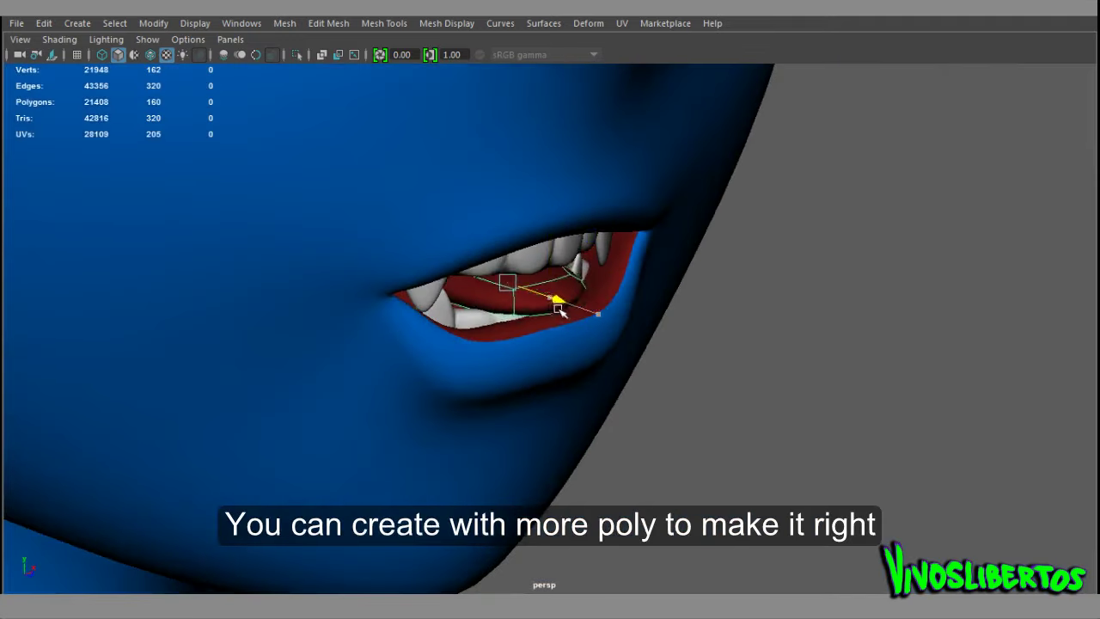
pyautogui.scroll(-2, 560, 311)
# Move and rotate the tongue so it pokes out of one mouth corner.
pyautogui.click(744, 392)
pyautogui.keyDown('alt'); pyautogui.moveTo(744, 393); pyautogui.dragTo(568, 313); pyautogui.keyUp('alt')
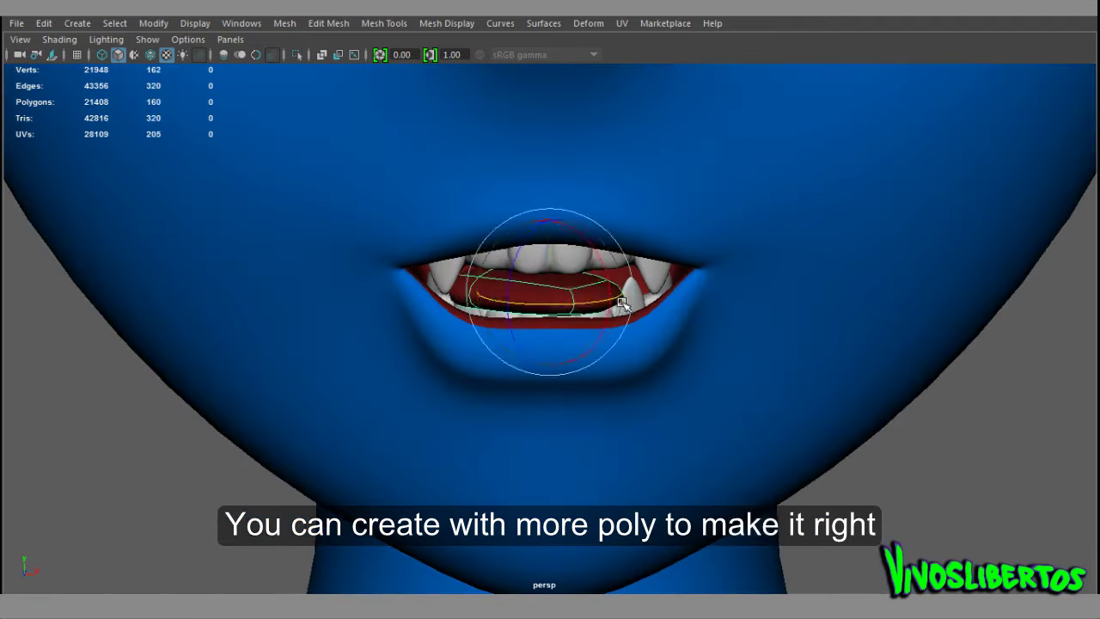
pyautogui.moveTo(703, 333)
pyautogui.keyDown('alt'); pyautogui.mouseDown()
pyautogui.moveTo(670, 254)
pyautogui.moveTo(633, 287)
pyautogui.moveTo(594, 265)
pyautogui.moveTo(674, 317)
pyautogui.moveTo(663, 290)
pyautogui.mouseUp(); pyautogui.keyUp('alt')
pyautogui.press('e')
pyautogui.press('w')
pyautogui.press('e')
pyautogui.press('w')
pyautogui.scroll(-10, 718, 296)
pyautogui.click(793, 318)
pyautogui.moveTo(793, 318)
pyautogui.keyDown('alt'); pyautogui.mouseDown()
pyautogui.moveTo(710, 364)
pyautogui.moveTo(709, 383)
pyautogui.mouseUp(); pyautogui.keyUp('alt')
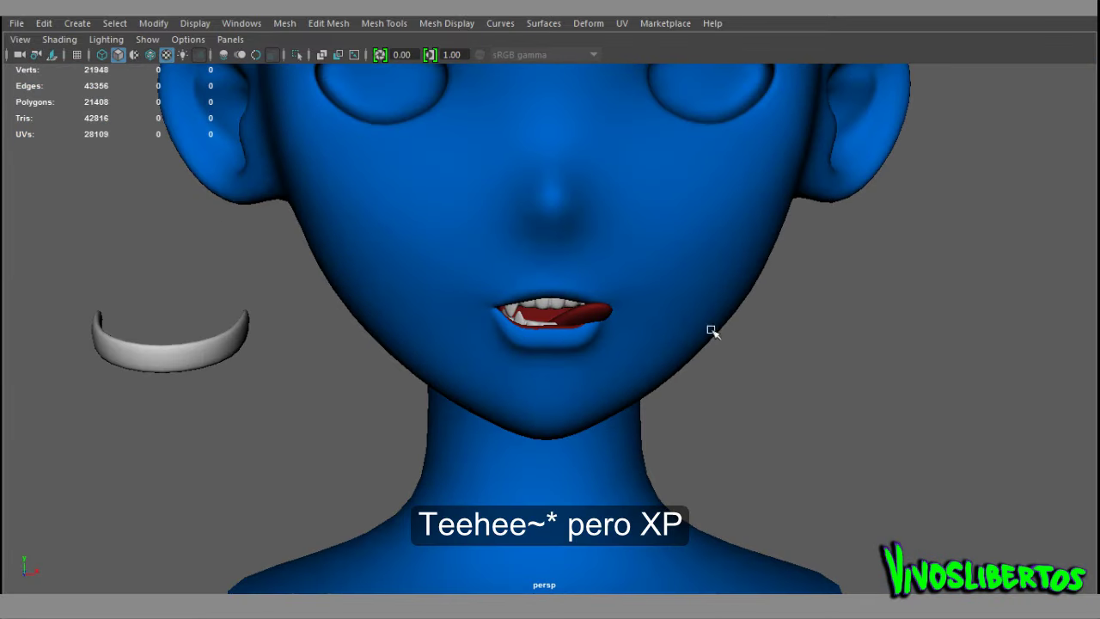
pyautogui.moveTo(795, 390)
pyautogui.keyDown('alt'); pyautogui.mouseDown()
pyautogui.moveTo(840, 327)
pyautogui.moveTo(913, 375)
pyautogui.mouseUp(); pyautogui.keyUp('alt')
pyautogui.scroll(2, 916, 382)
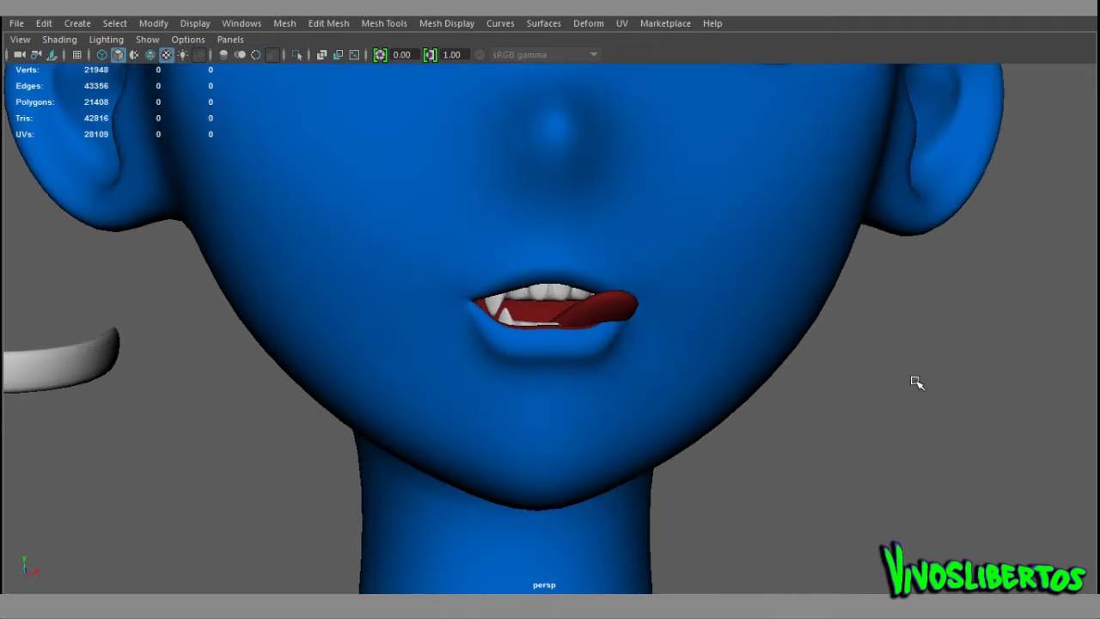
# Select the upper teeth and try Edit Mesh > Assign Invisible Faces on a gum face.
pyautogui.moveTo(907, 435)
pyautogui.keyDown('alt'); pyautogui.mouseDown()
pyautogui.moveTo(770, 373)
pyautogui.moveTo(928, 450)
pyautogui.mouseUp(); pyautogui.keyUp('alt')
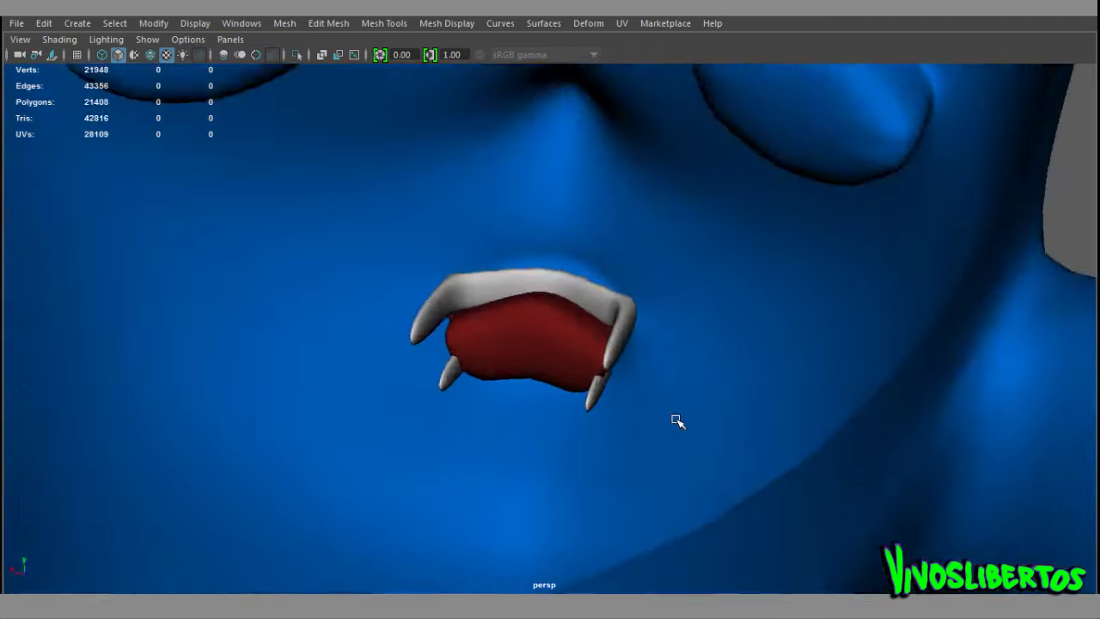
pyautogui.scroll(3, 928, 450)
pyautogui.click(679, 285)
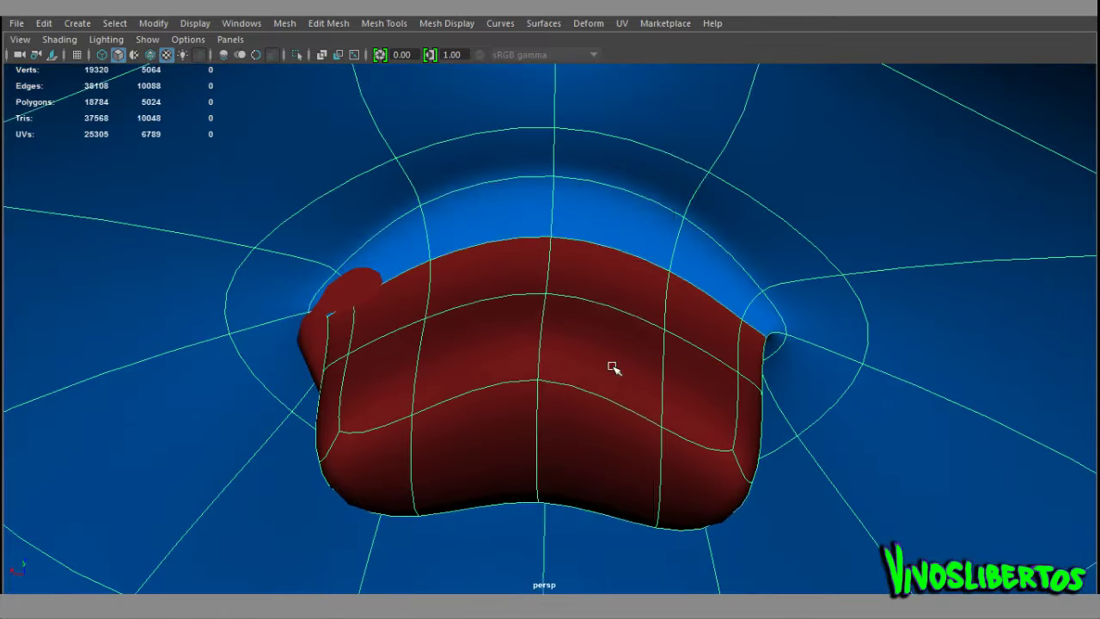
pyautogui.press('space')
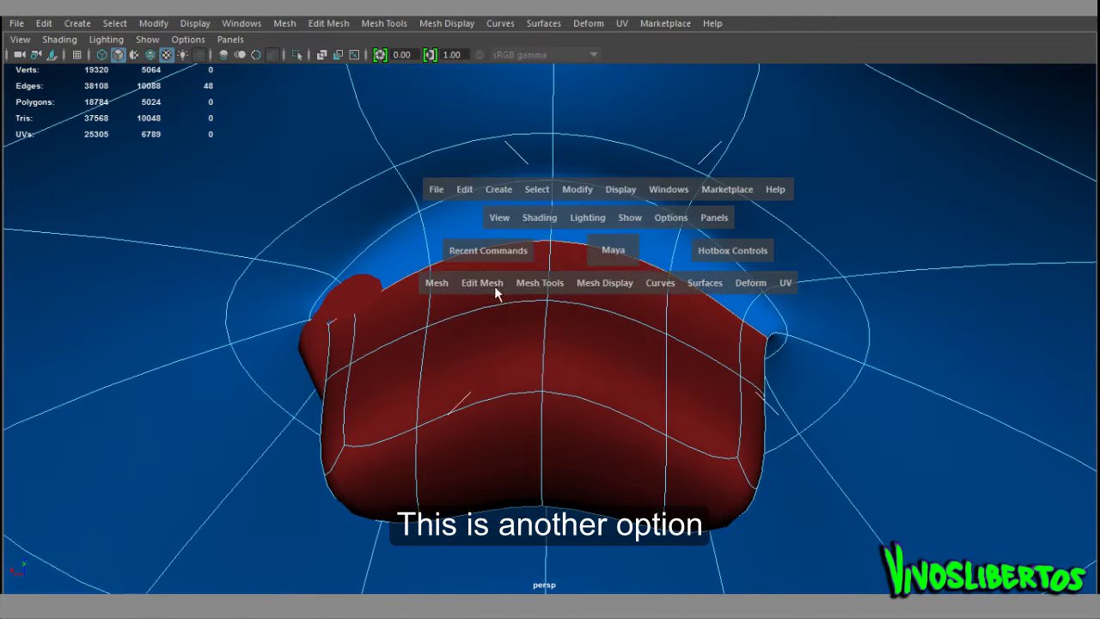
pyautogui.moveTo(494, 285); pyautogui.dragTo(533, 506)
pyautogui.press('F11')
pyautogui.click(584, 286)
pyautogui.keyDown('alt'); pyautogui.moveTo(584, 286); pyautogui.dragTo(459, 320); pyautogui.keyUp('alt')
pyautogui.moveTo(607, 321)
pyautogui.keyDown('alt'); pyautogui.mouseDown()
pyautogui.moveTo(564, 434)
pyautogui.moveTo(559, 413)
pyautogui.mouseUp(); pyautogui.keyUp('alt')
pyautogui.press('F8')
# Scale the red mouth-lining faces so they fit around the lips.
pyautogui.moveTo(527, 356); pyautogui.dragTo(532, 382, button='right')
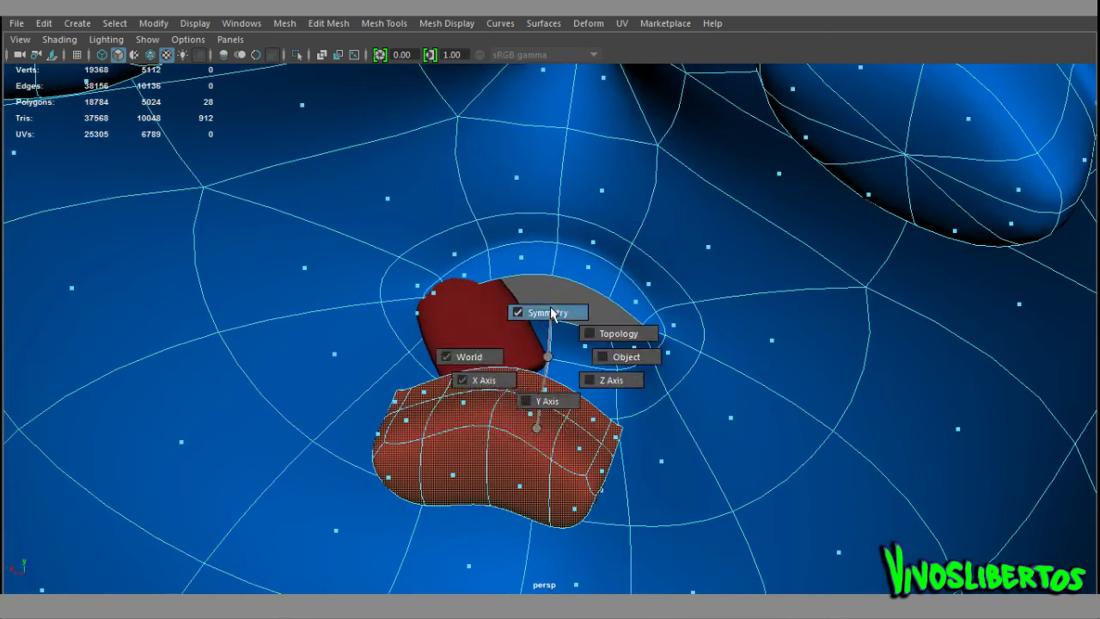
pyautogui.click(515, 421)
pyautogui.moveTo(498, 404)
pyautogui.mouseDown()
pyautogui.moveTo(496, 358)
pyautogui.moveTo(483, 401)
pyautogui.mouseUp()
pyautogui.moveTo(459, 437)
pyautogui.mouseDown()
pyautogui.moveTo(521, 354)
pyautogui.moveTo(484, 299)
pyautogui.moveTo(480, 270)
pyautogui.mouseUp()
pyautogui.scroll(-5, 521, 354)
pyautogui.press('w')
pyautogui.click(481, 258)
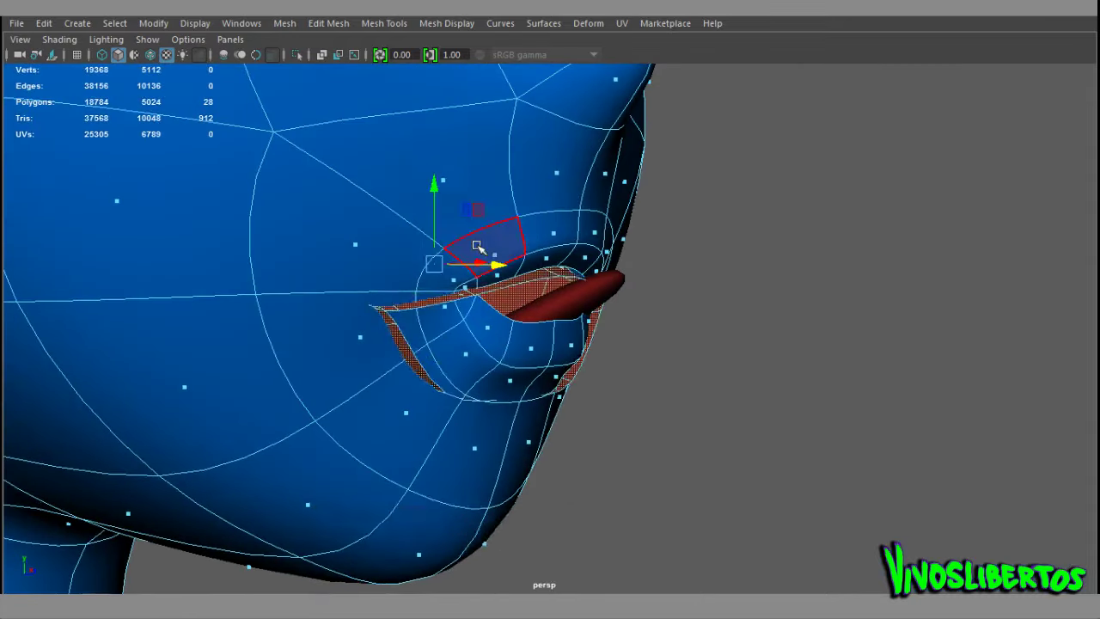
pyautogui.click(770, 370)
pyautogui.moveTo(771, 369)
pyautogui.keyDown('alt'); pyautogui.mouseDown()
pyautogui.moveTo(510, 290)
pyautogui.moveTo(461, 290)
pyautogui.moveTo(503, 299)
pyautogui.mouseUp(); pyautogui.keyUp('alt')
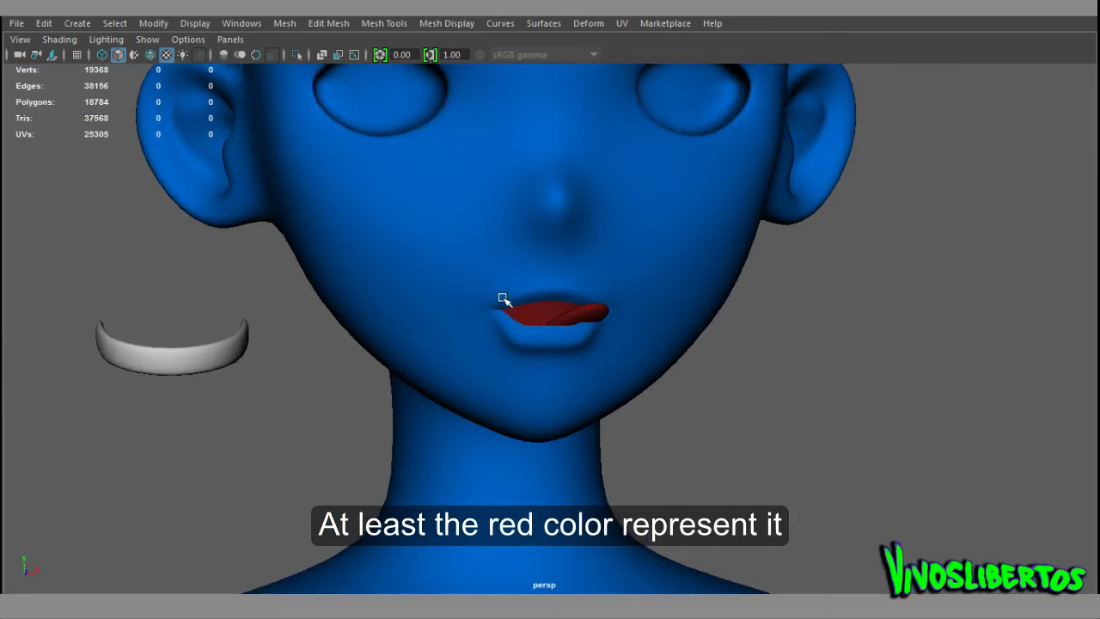
# Toggle layer6 visibility to swap head copies and restore the full interface.
pyautogui.scroll(2, 616, 296)
pyautogui.click(808, 401)
pyautogui.moveTo(807, 401)
pyautogui.keyDown('alt'); pyautogui.mouseDown()
pyautogui.moveTo(985, 405)
pyautogui.moveTo(936, 396)
pyautogui.moveTo(769, 312)
pyautogui.moveTo(764, 358)
pyautogui.mouseUp(); pyautogui.keyUp('alt')
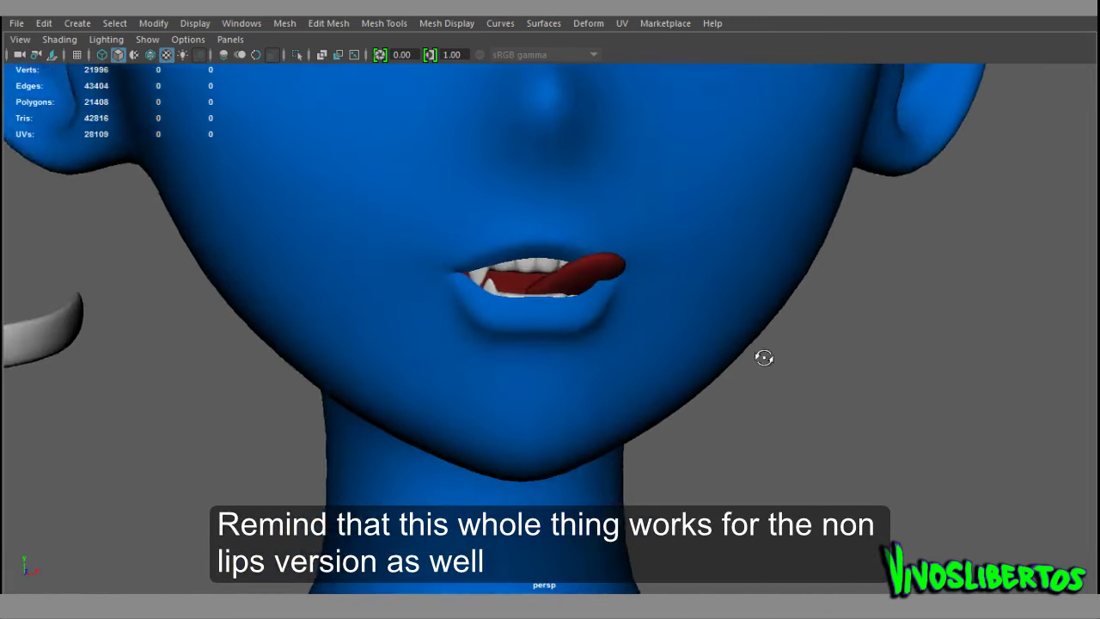
pyautogui.scroll(-3, 859, 364)
pyautogui.scroll(-1, 871, 447)
pyautogui.hotkey('ctrl', 'a')
pyautogui.hotkey('ctrl', 'a')
pyautogui.click(840, 362)
pyautogui.scroll(-1, 638, 343)
pyautogui.hotkey('ctrl', 'space')
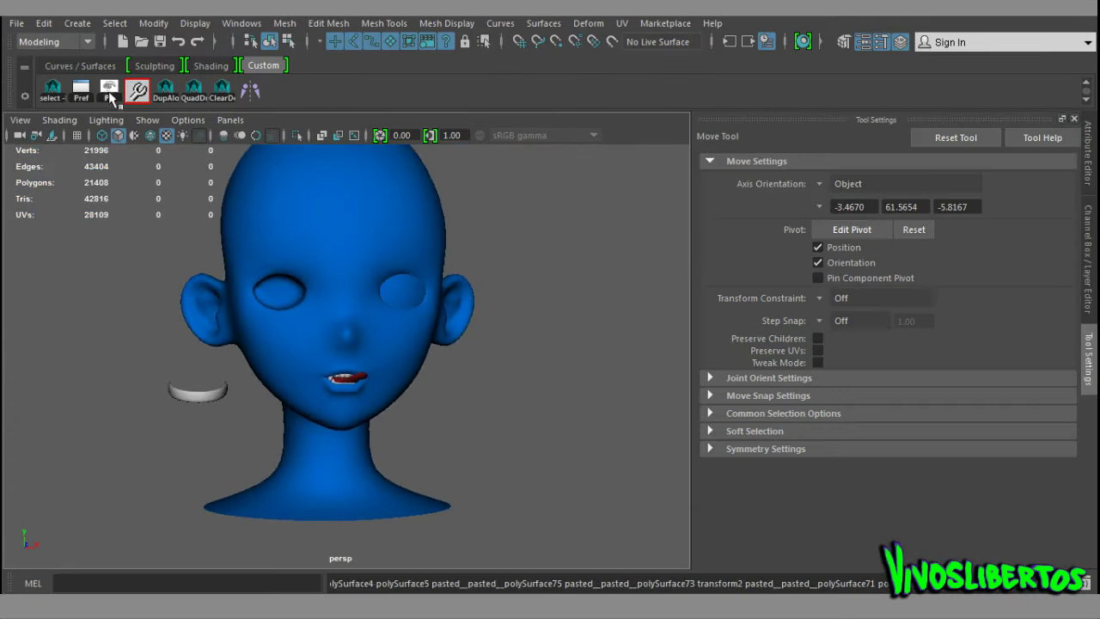
# Show the pSphere6 eye sphere and frame the whole head from the front in a maximized viewport.
pyautogui.keyDown('alt'); pyautogui.moveTo(403, 325); pyautogui.dragTo(430, 319); pyautogui.keyUp('alt')
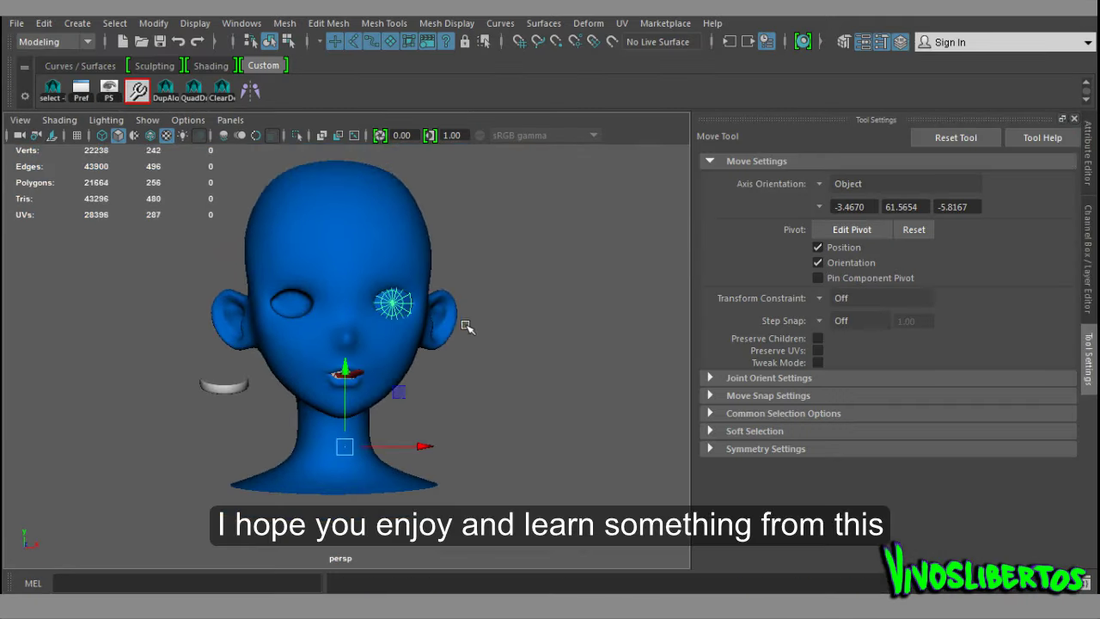
pyautogui.hotkey('ctrl', 'a')
pyautogui.hotkey('ctrl', 'a')
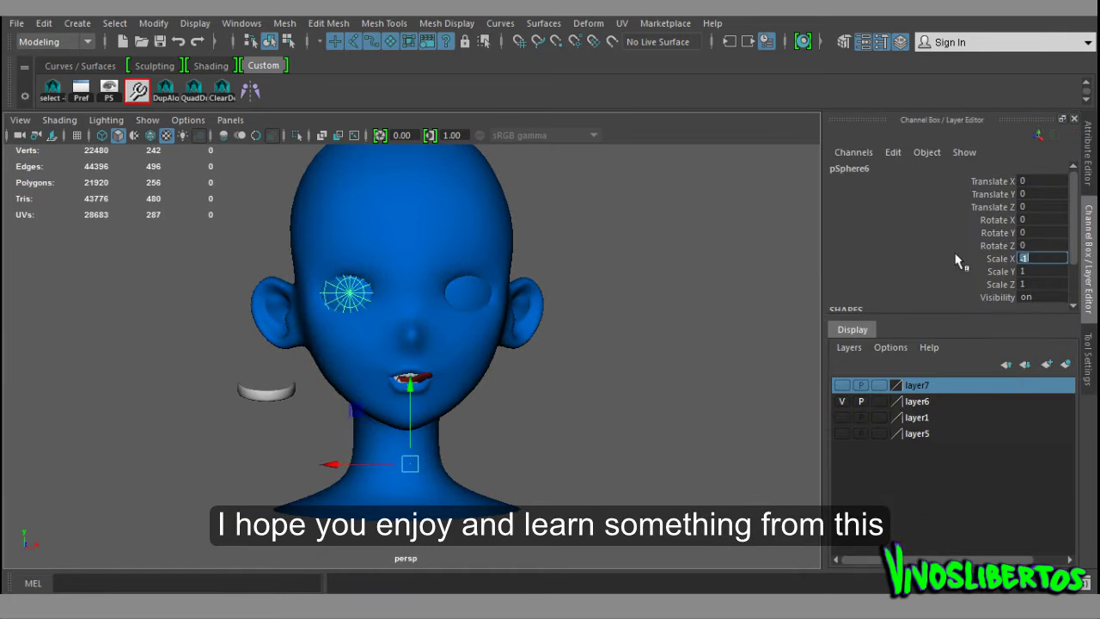
pyautogui.hotkey('ctrl', 'space')
pyautogui.keyDown('alt'); pyautogui.moveTo(699, 369); pyautogui.dragTo(674, 389, button='middle'); pyautogui.keyUp('alt')
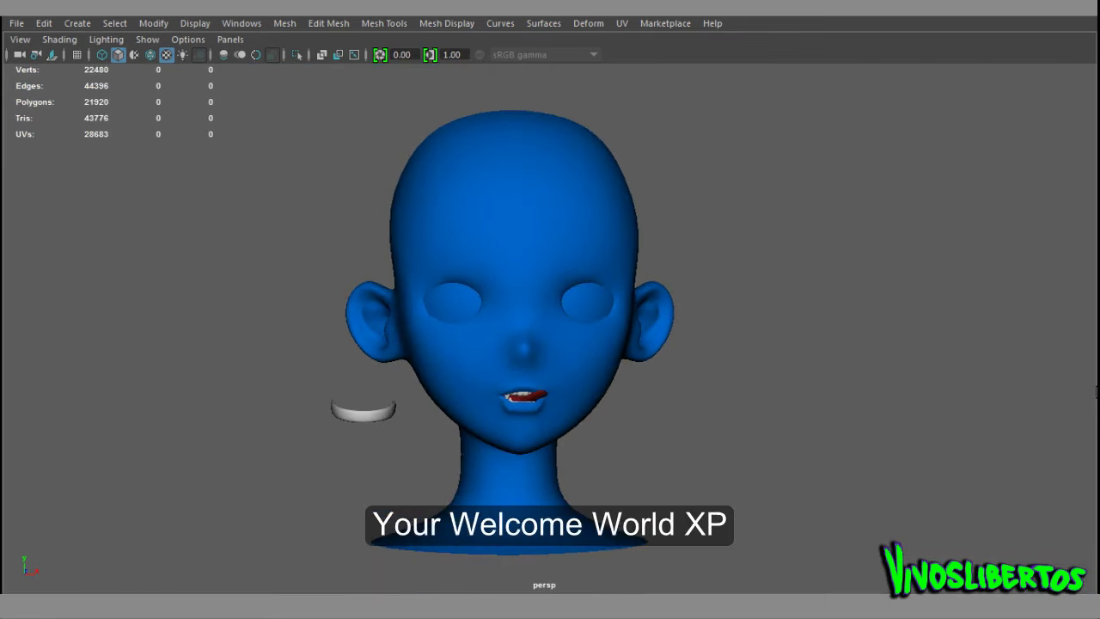